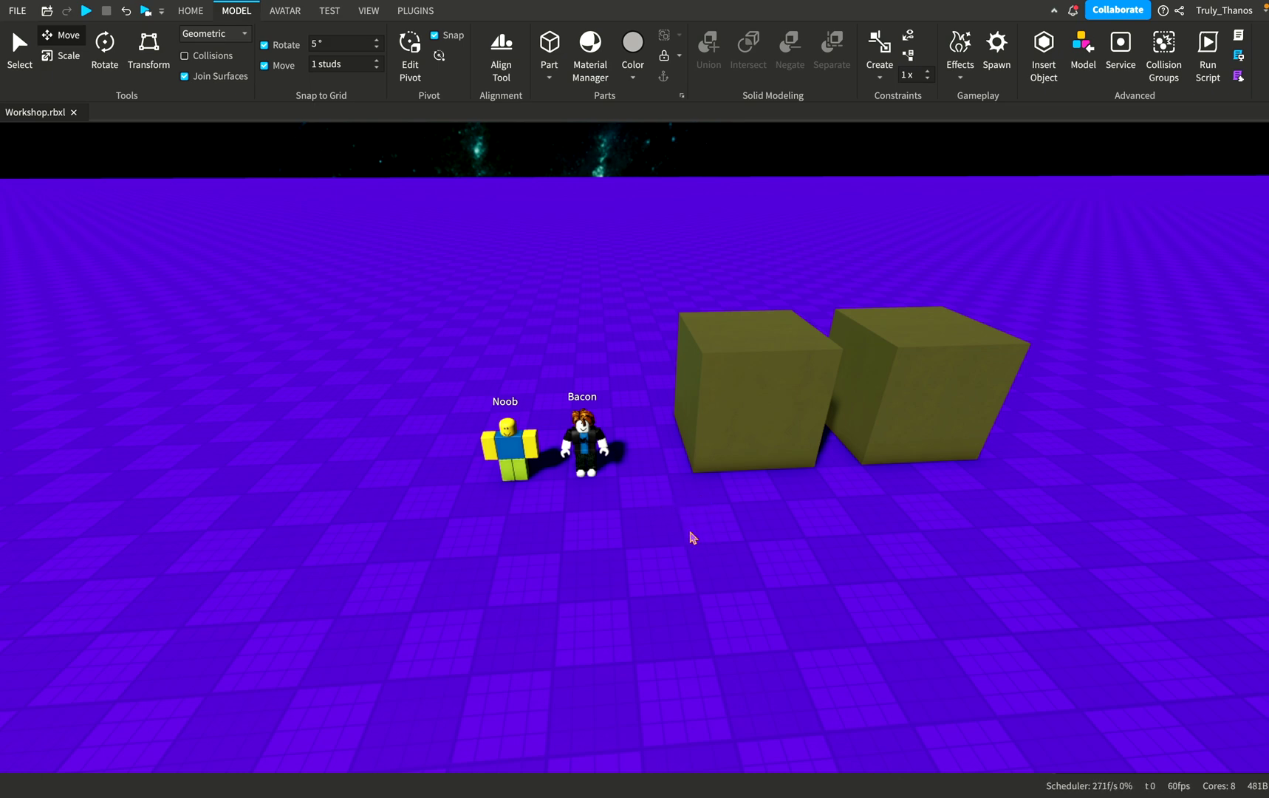
pyautogui.moveTo(690, 532); pyautogui.dragTo(687, 526, button='right')
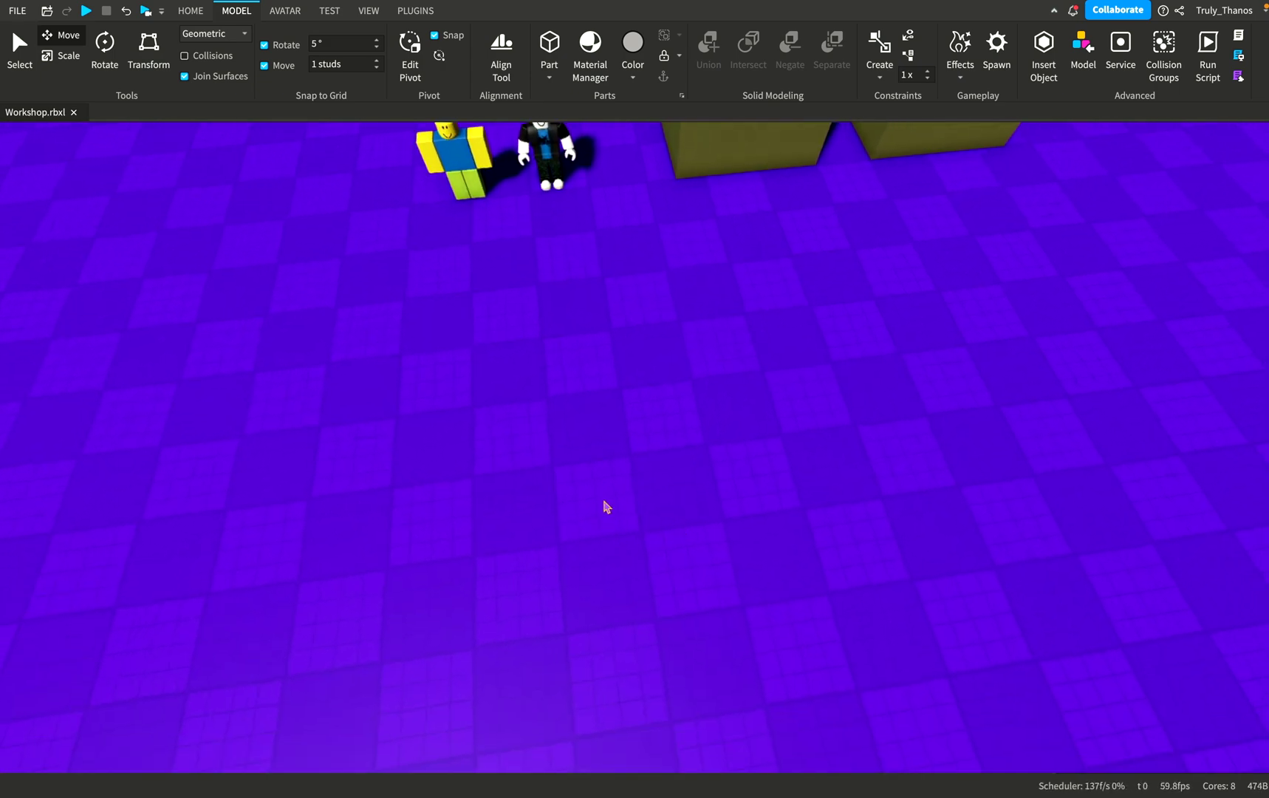
pyautogui.moveTo(599, 503); pyautogui.dragTo(606, 468, button='right')
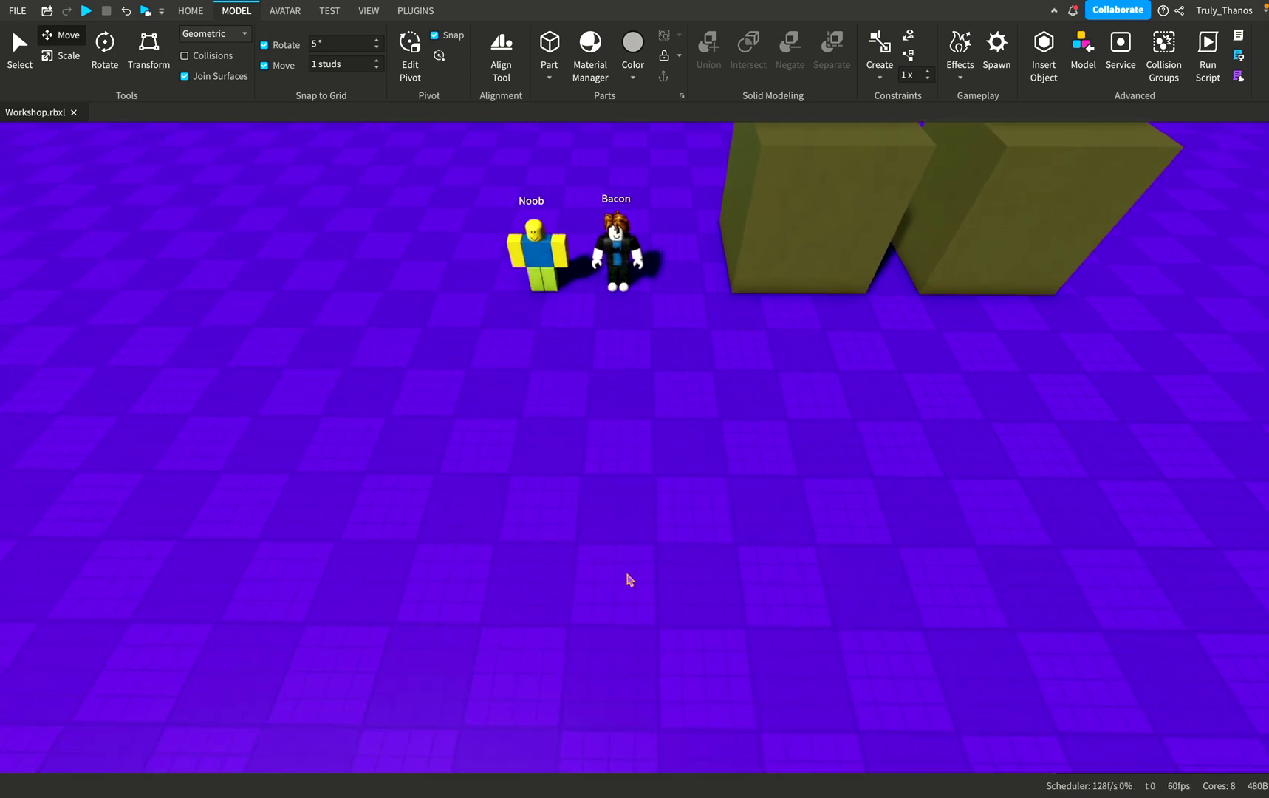
pyautogui.moveTo(630, 588); pyautogui.dragTo(656, 560, button='right')
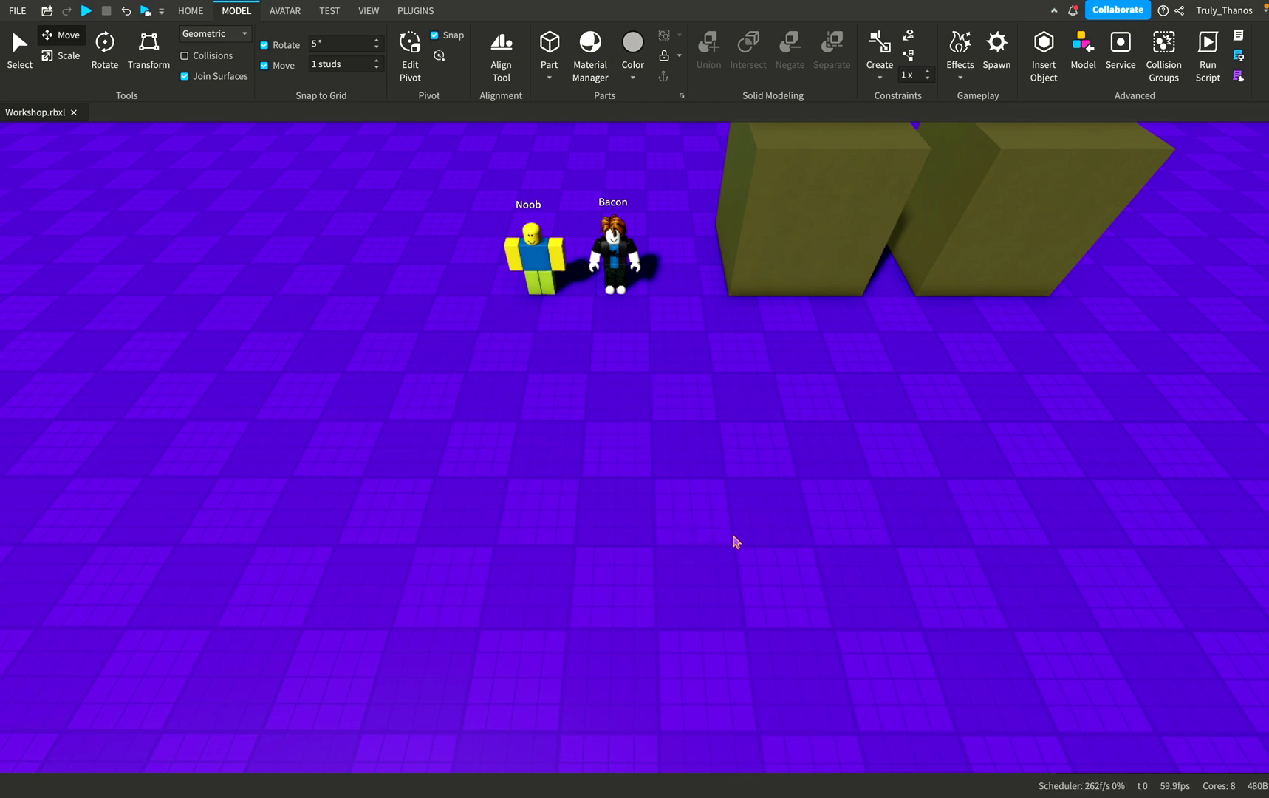
pyautogui.moveTo(788, 536); pyautogui.dragTo(774, 532, button='right')
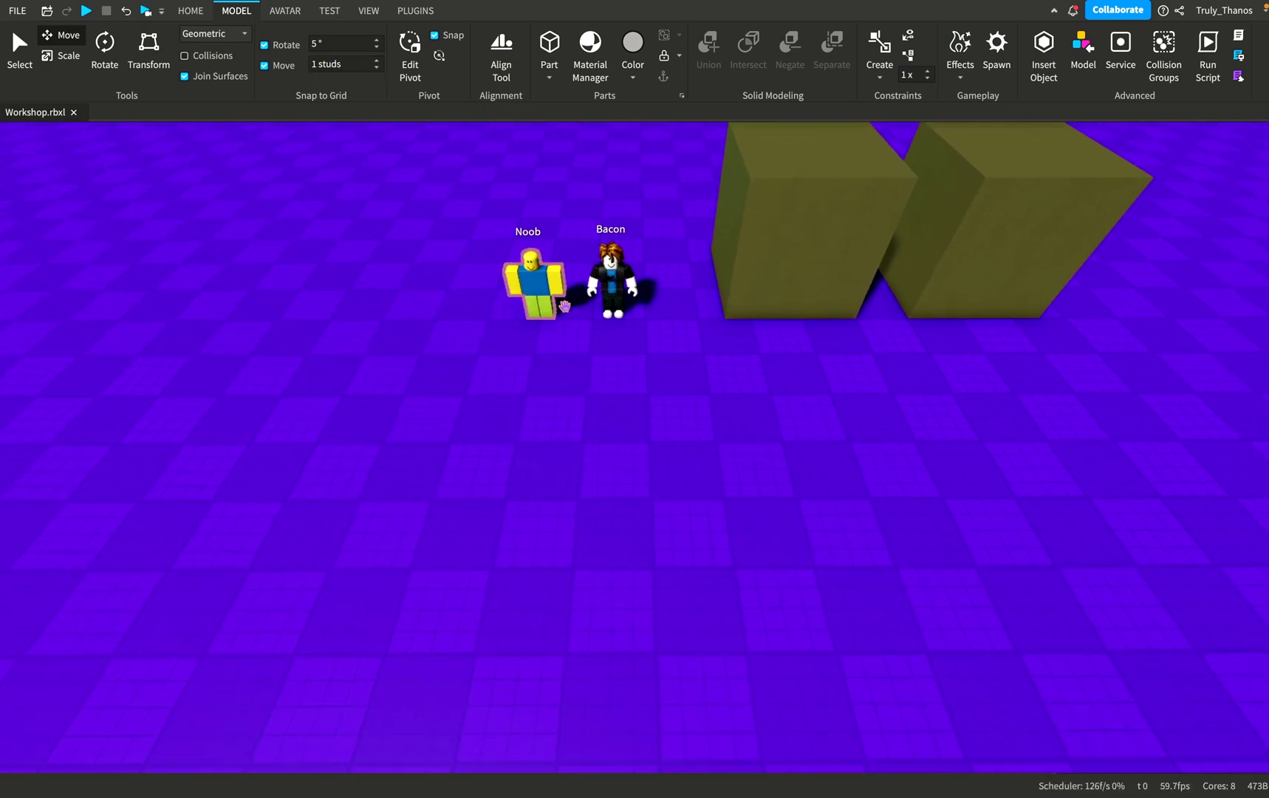
# Select the Bacon character, frame it in the viewport and switch to the Select tool.
pyautogui.click(612, 290)
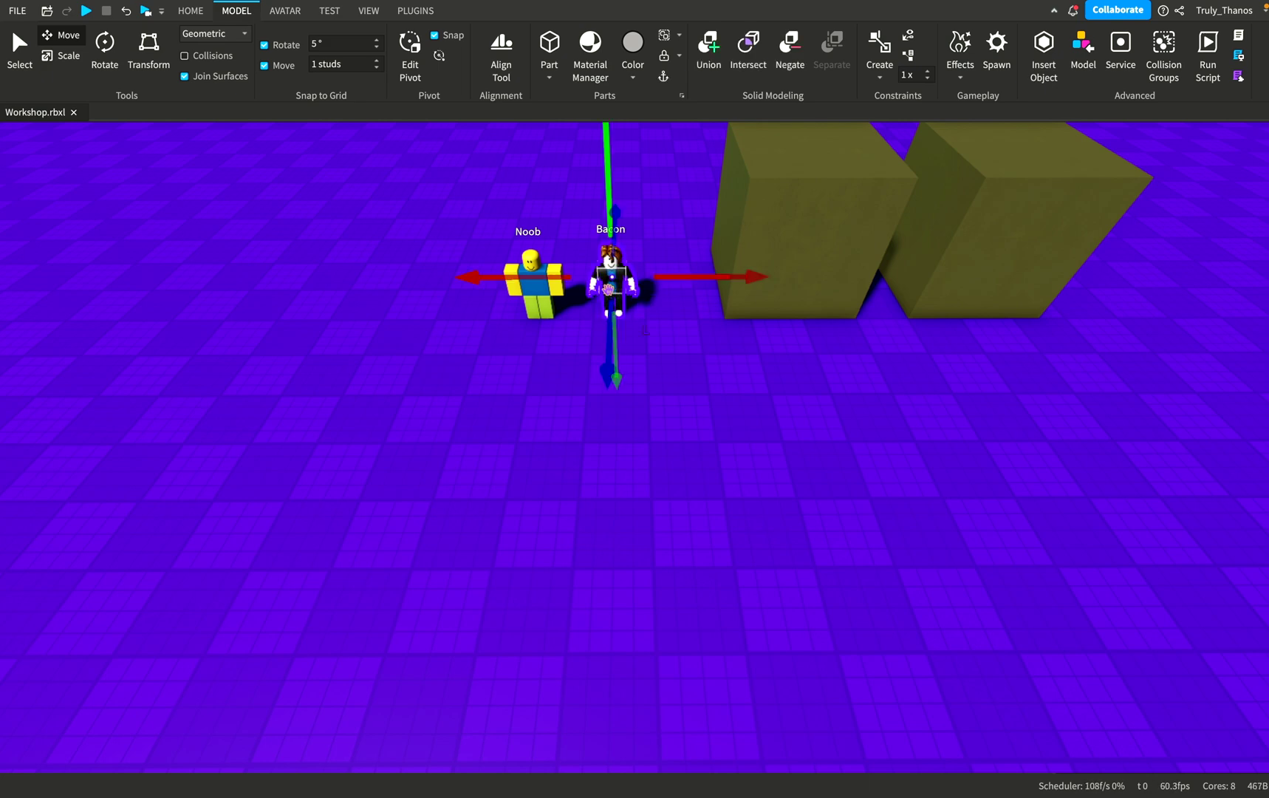
pyautogui.press('f')
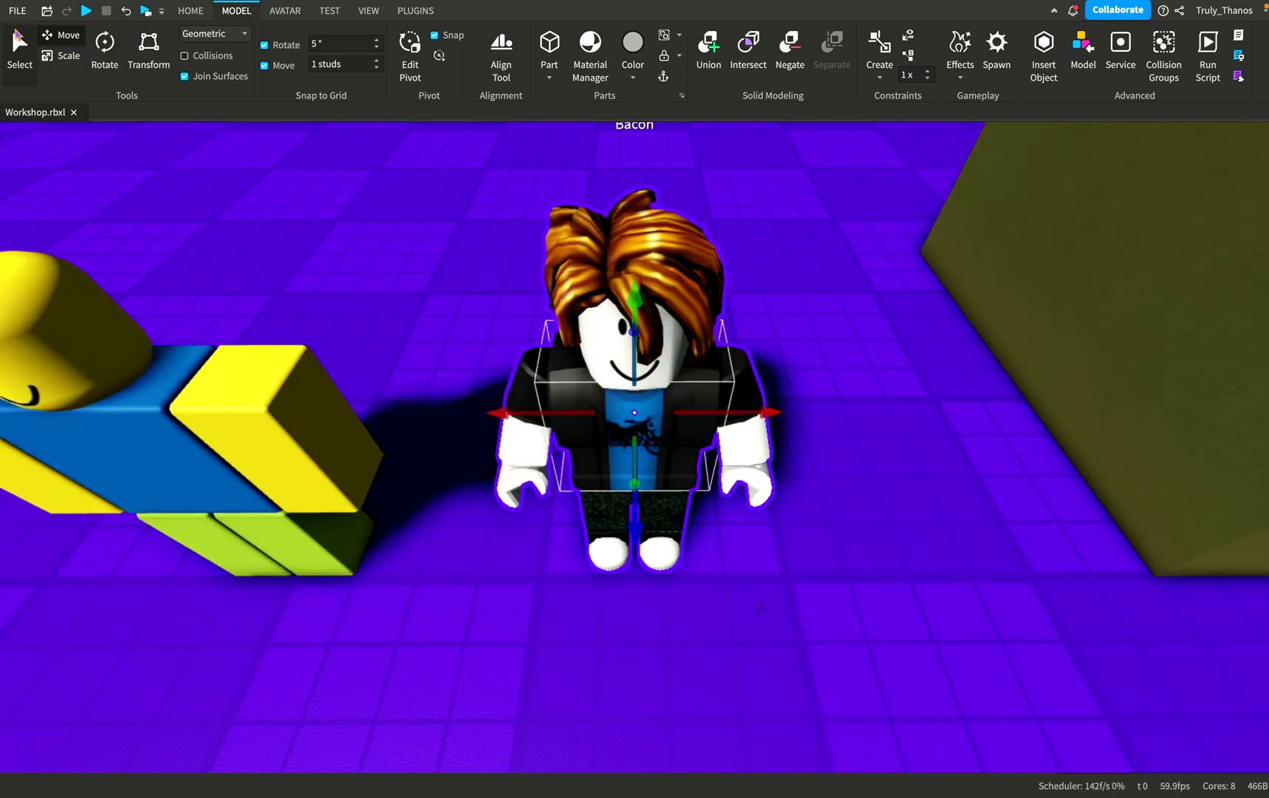
pyautogui.click(19, 41)
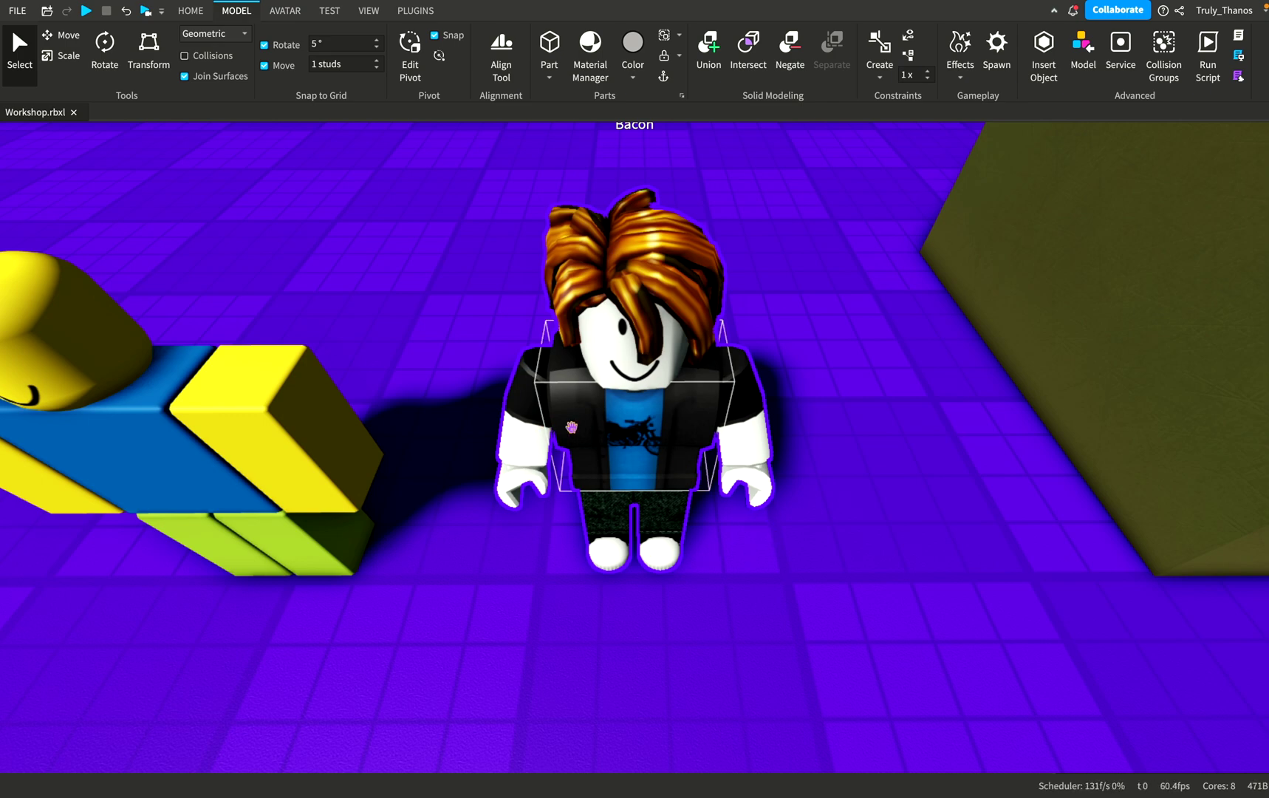
pyautogui.moveTo(729, 580); pyautogui.dragTo(763, 570, button='right')
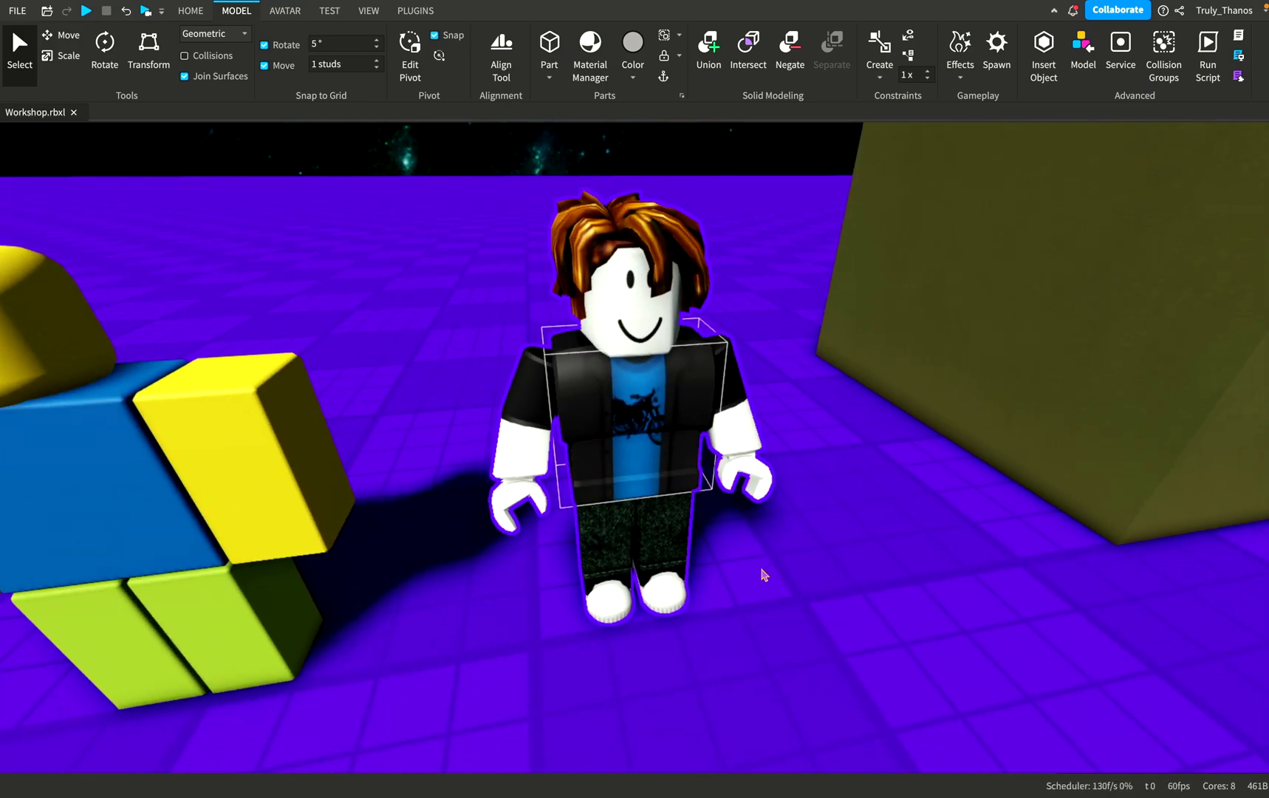
pyautogui.moveTo(801, 574); pyautogui.dragTo(819, 559, button='right')
# Select the olive block nearest the Bacon character, focus the view on it and examine it from several angles.
pyautogui.click(1074, 340)
pyautogui.press('f')
pyautogui.moveTo(1009, 431); pyautogui.dragTo(978, 522, button='right')
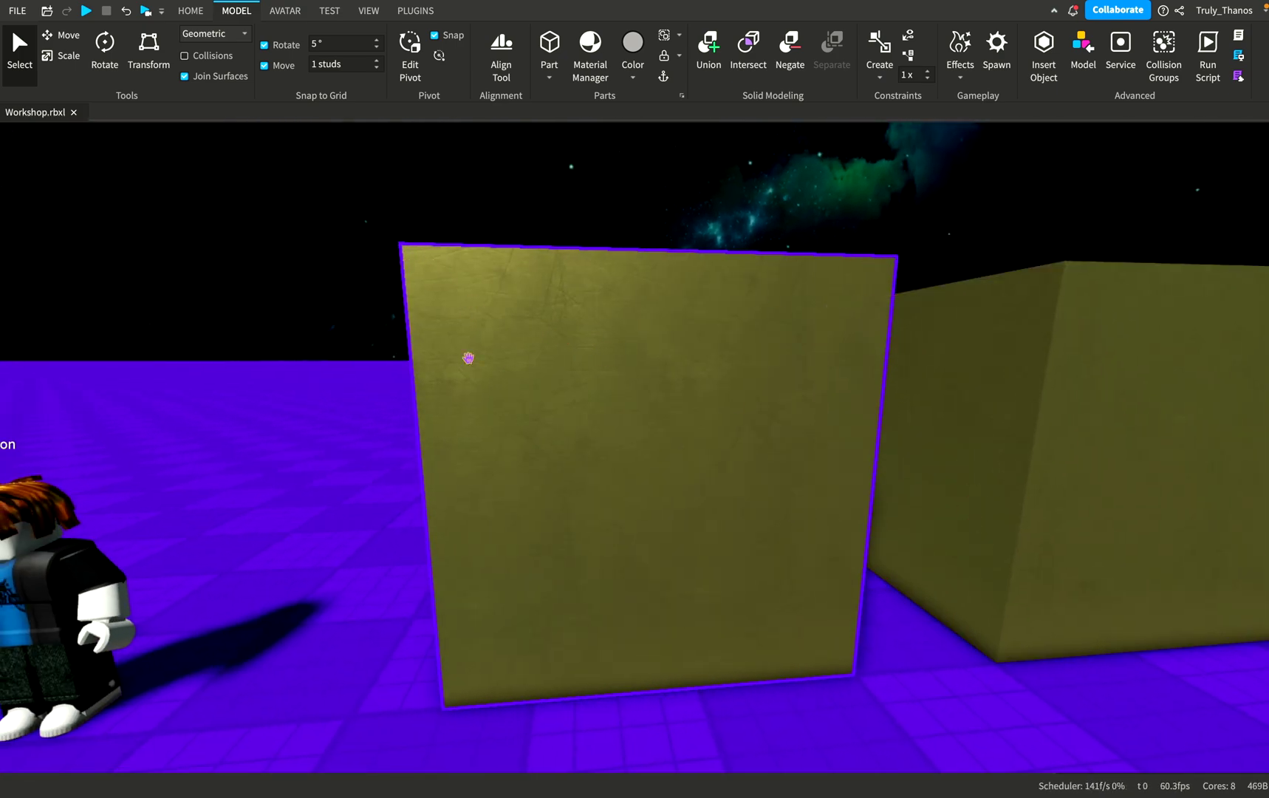
pyautogui.moveTo(497, 580); pyautogui.dragTo(547, 552, button='right')
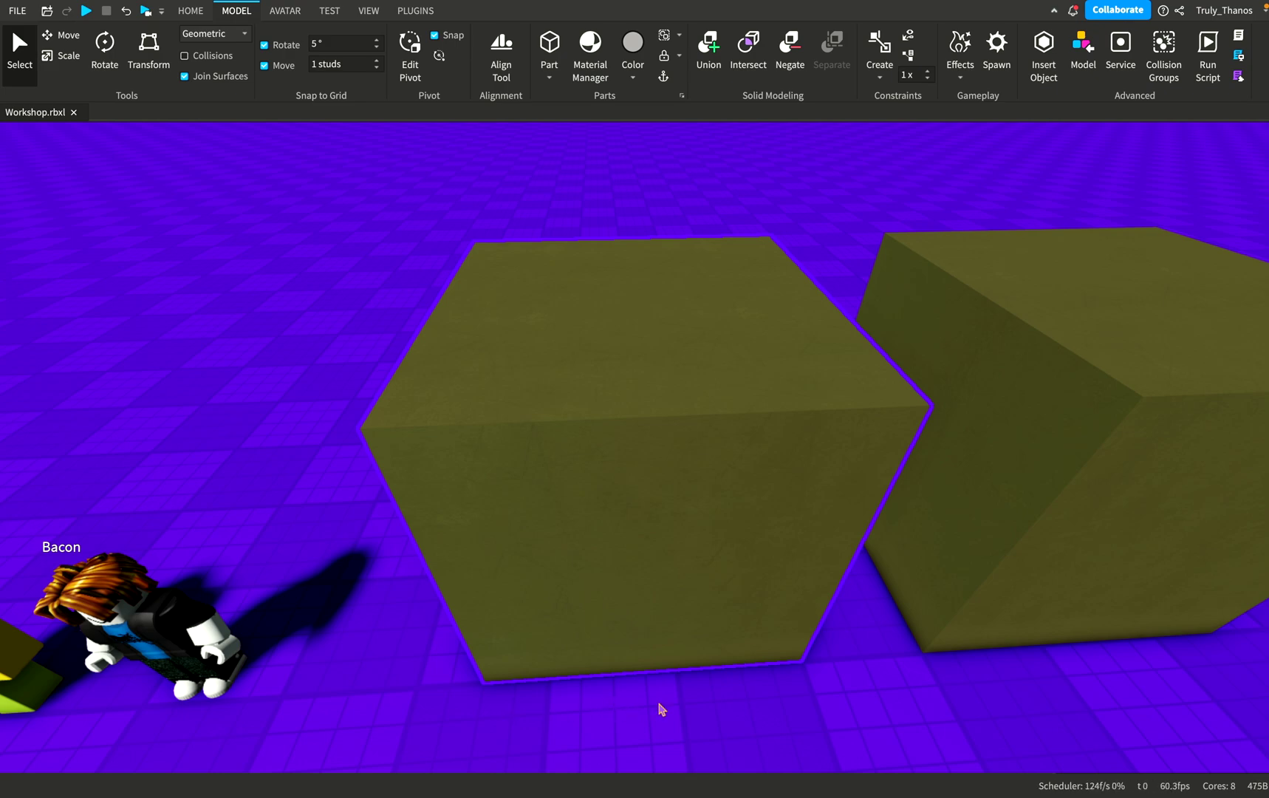
pyautogui.moveTo(807, 708); pyautogui.dragTo(810, 710, button='right')
pyautogui.moveTo(726, 615); pyautogui.dragTo(756, 637, button='right')
# Reselect the Bacon character, focus the view on it and look at it from different sides.
pyautogui.click(241, 552)
pyautogui.press('f')
pyautogui.moveTo(834, 520); pyautogui.dragTo(840, 514, button='right')
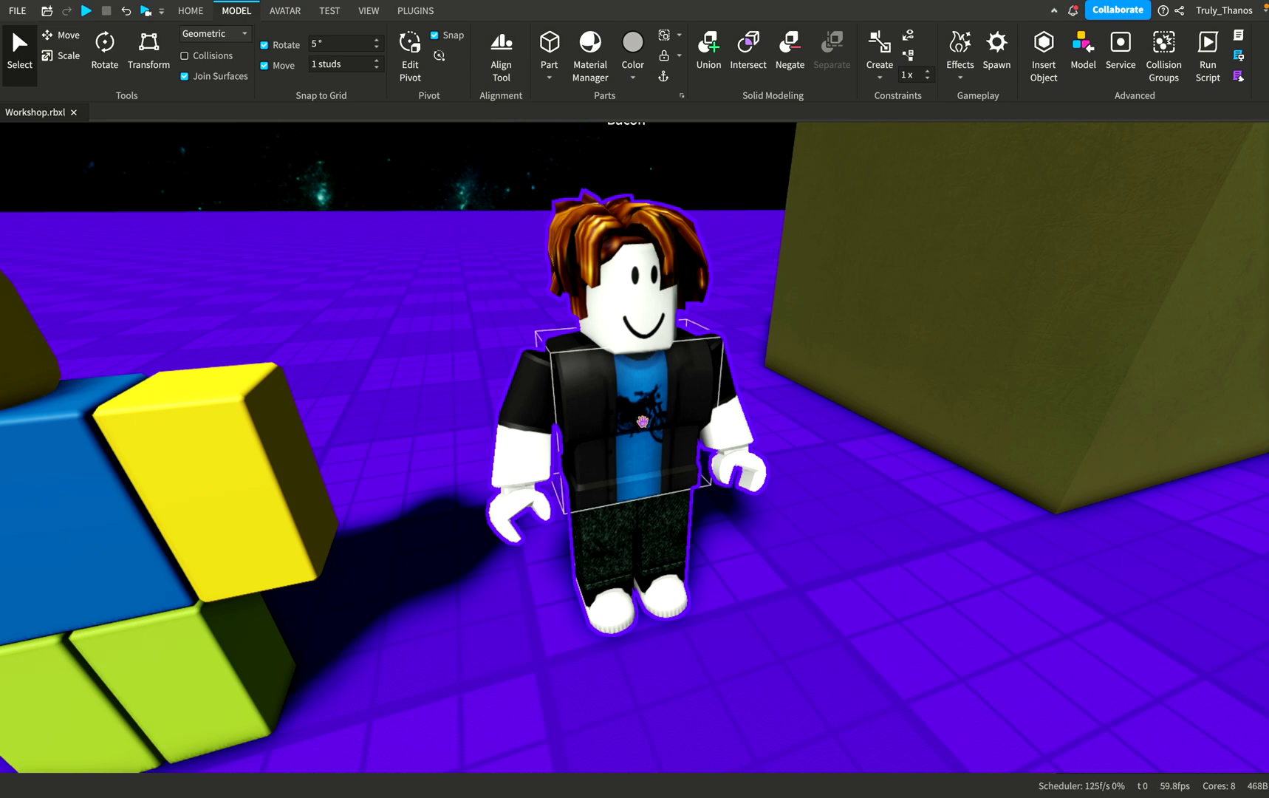
pyautogui.moveTo(842, 453); pyautogui.dragTo(852, 442, button='right')
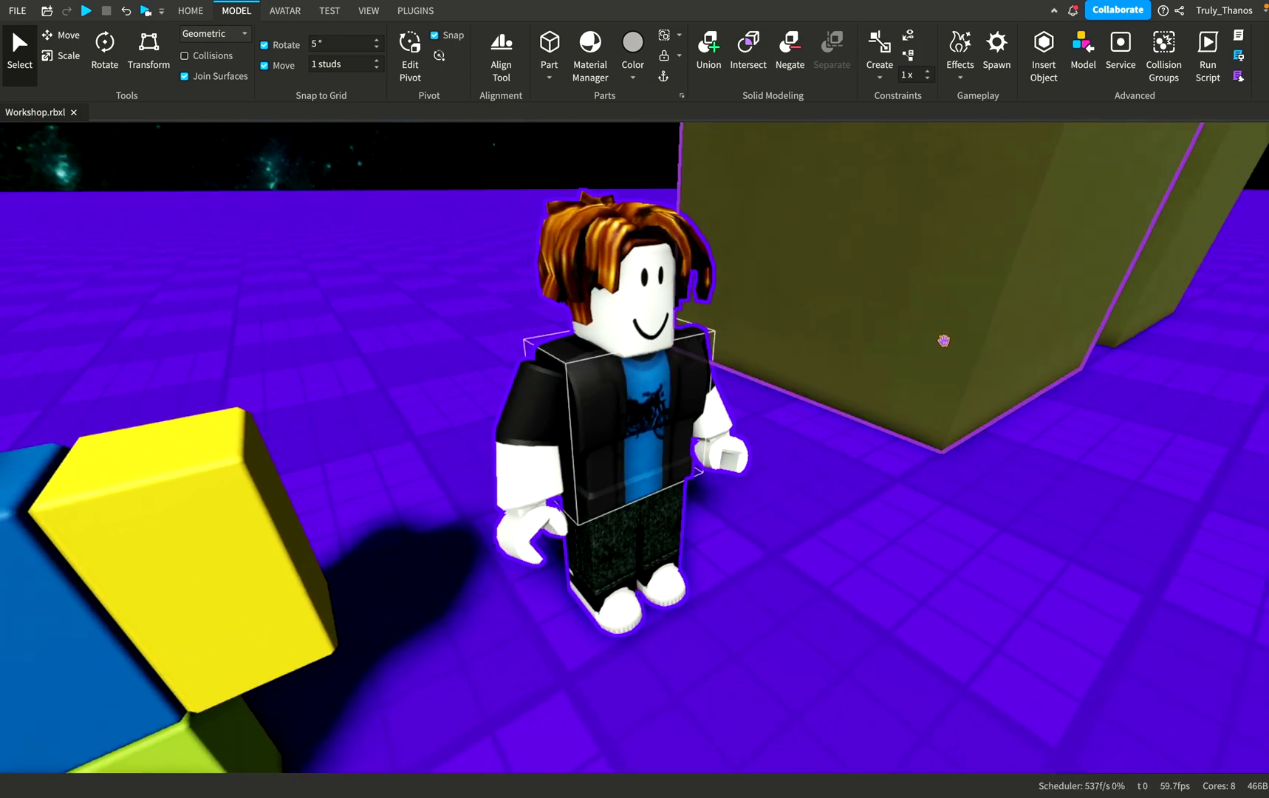
# Shift the view focus to the nearer olive block once more and back to the Bacon character.
pyautogui.click(941, 343)
pyautogui.press('f')
pyautogui.moveTo(911, 393); pyautogui.dragTo(911, 393, button='right')
pyautogui.moveTo(884, 611); pyautogui.dragTo(885, 611, button='right')
pyautogui.moveTo(116, 629); pyautogui.dragTo(108, 634)
pyautogui.press('f')
pyautogui.moveTo(971, 589); pyautogui.dragTo(972, 547, button='right')
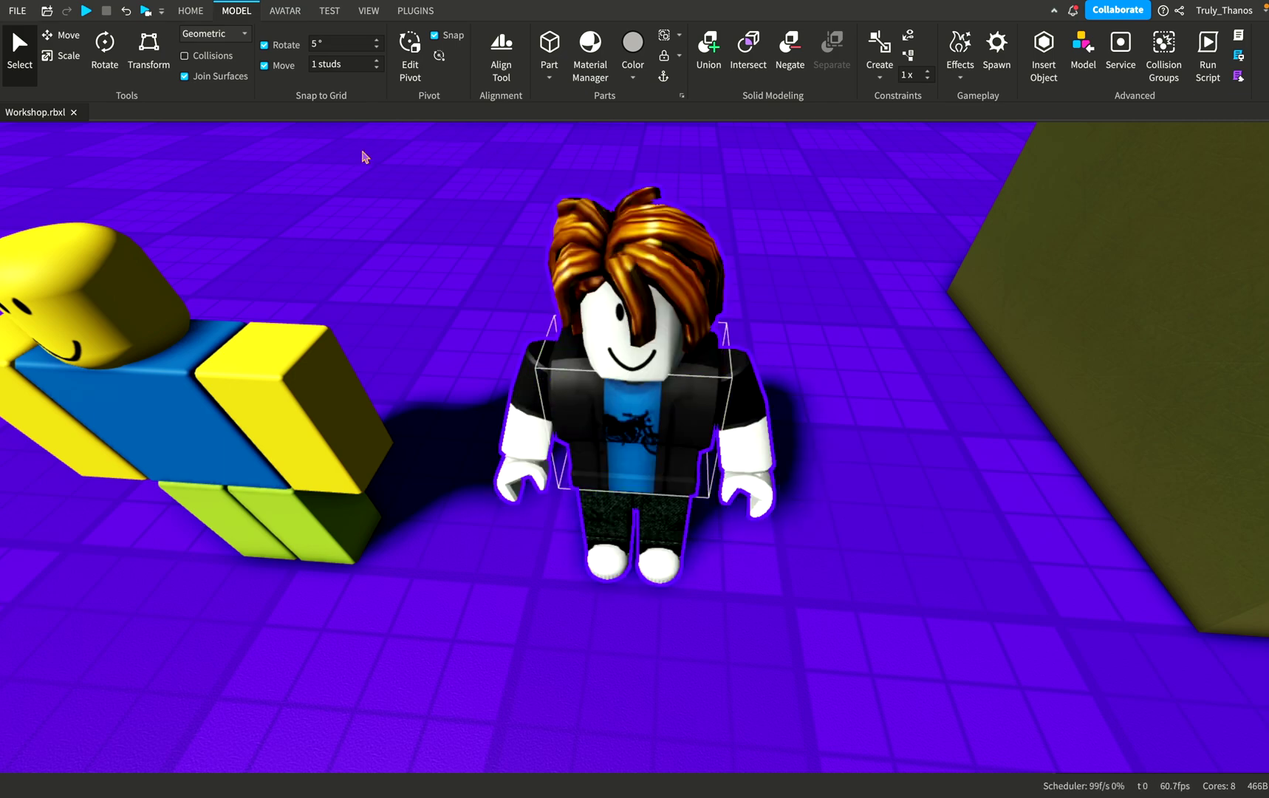
pyautogui.moveTo(475, 252); pyautogui.dragTo(475, 251, button='right')
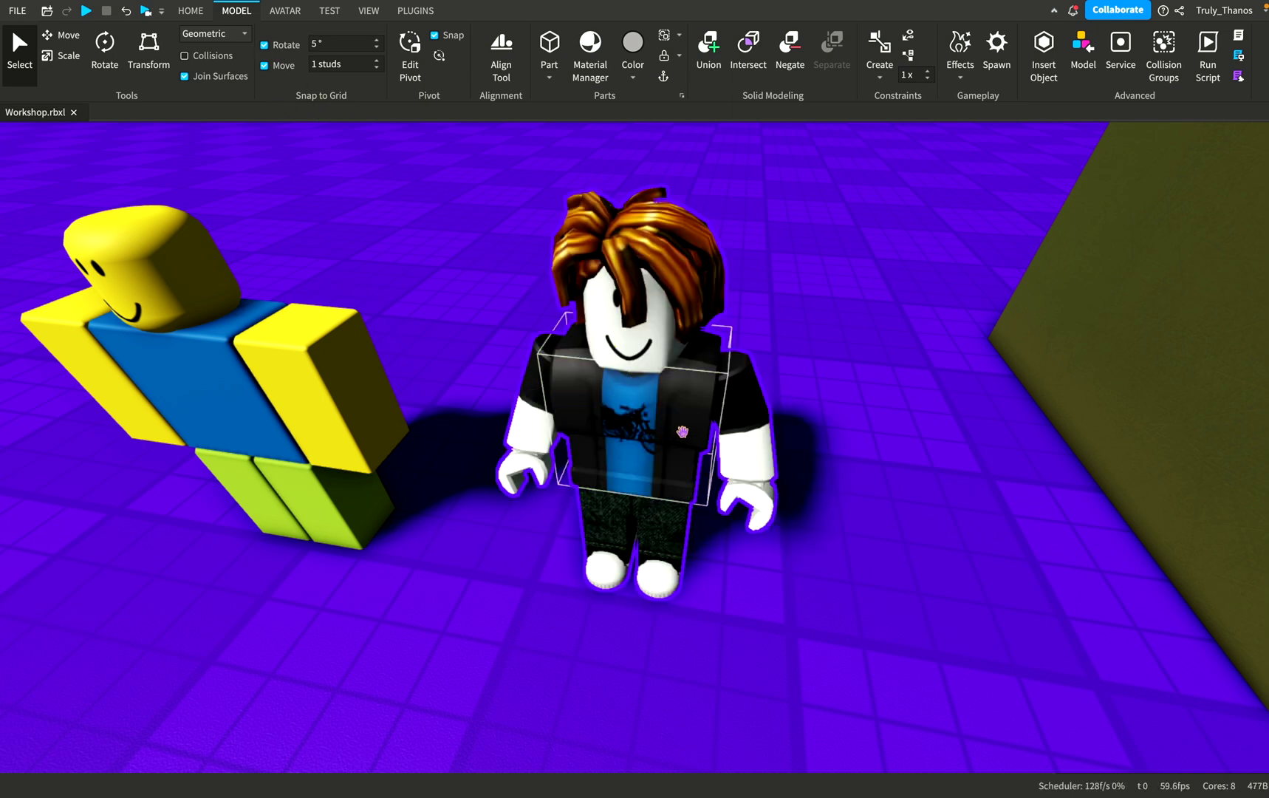
# Try rotating the Bacon character back and forth about its vertical axis with the 5° rotation snap.
pyautogui.hotkey('ctrl', '2')
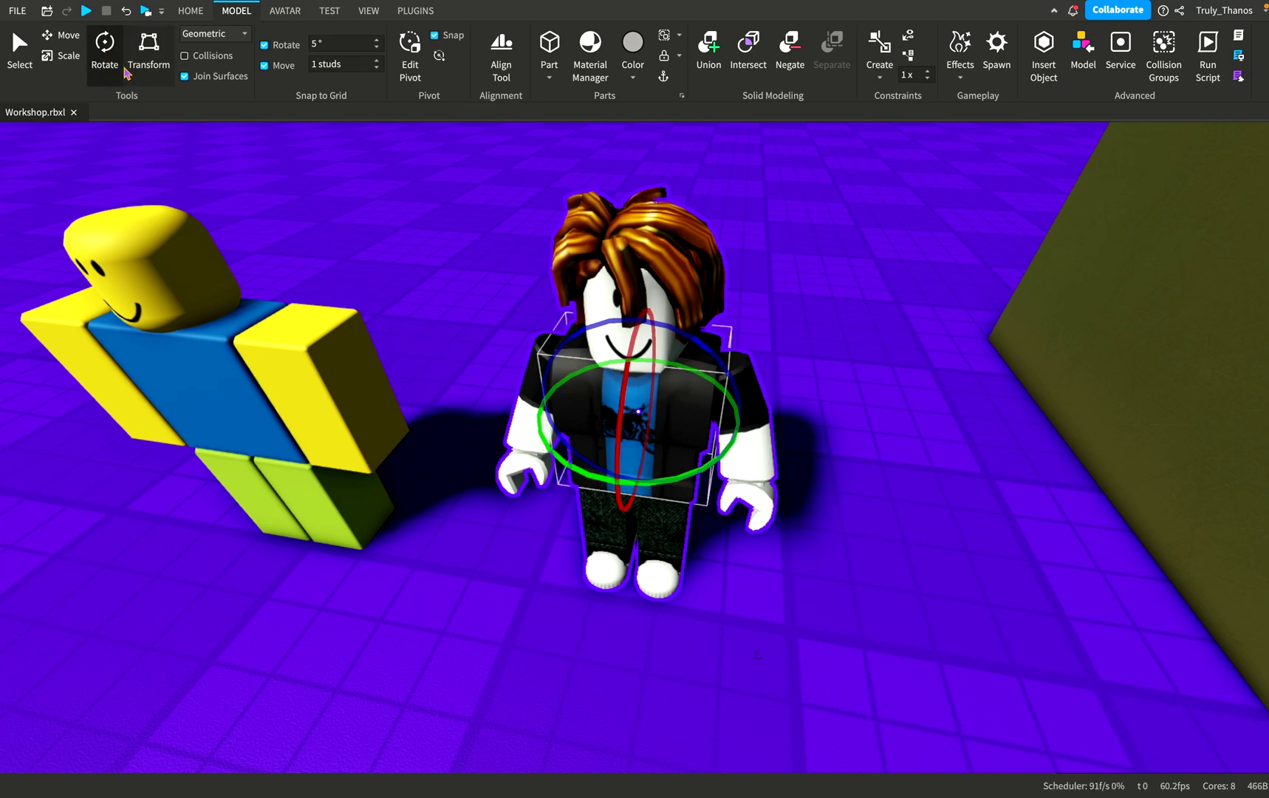
pyautogui.moveTo(700, 340); pyautogui.dragTo(700, 340, button='right')
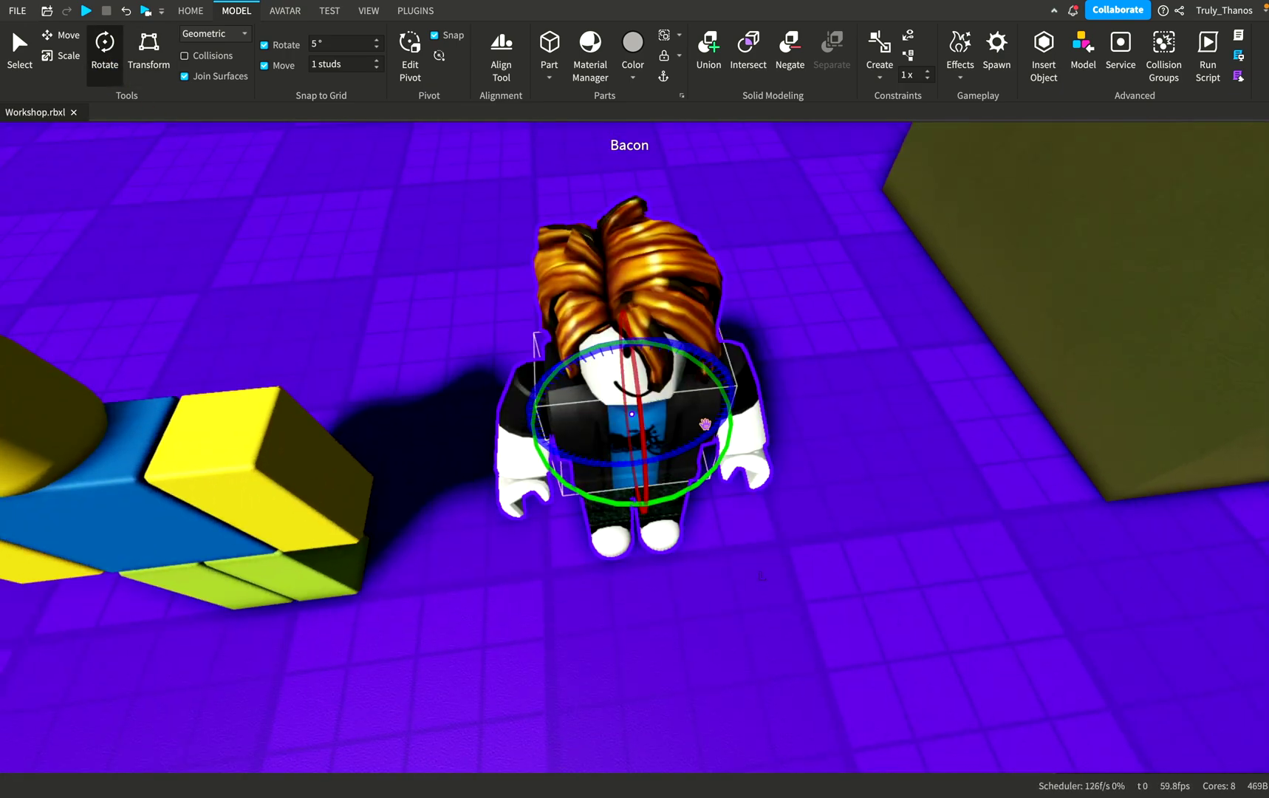
pyautogui.moveTo(704, 427); pyautogui.dragTo(704, 426, button='right')
pyautogui.moveTo(672, 494); pyautogui.dragTo(672, 493)
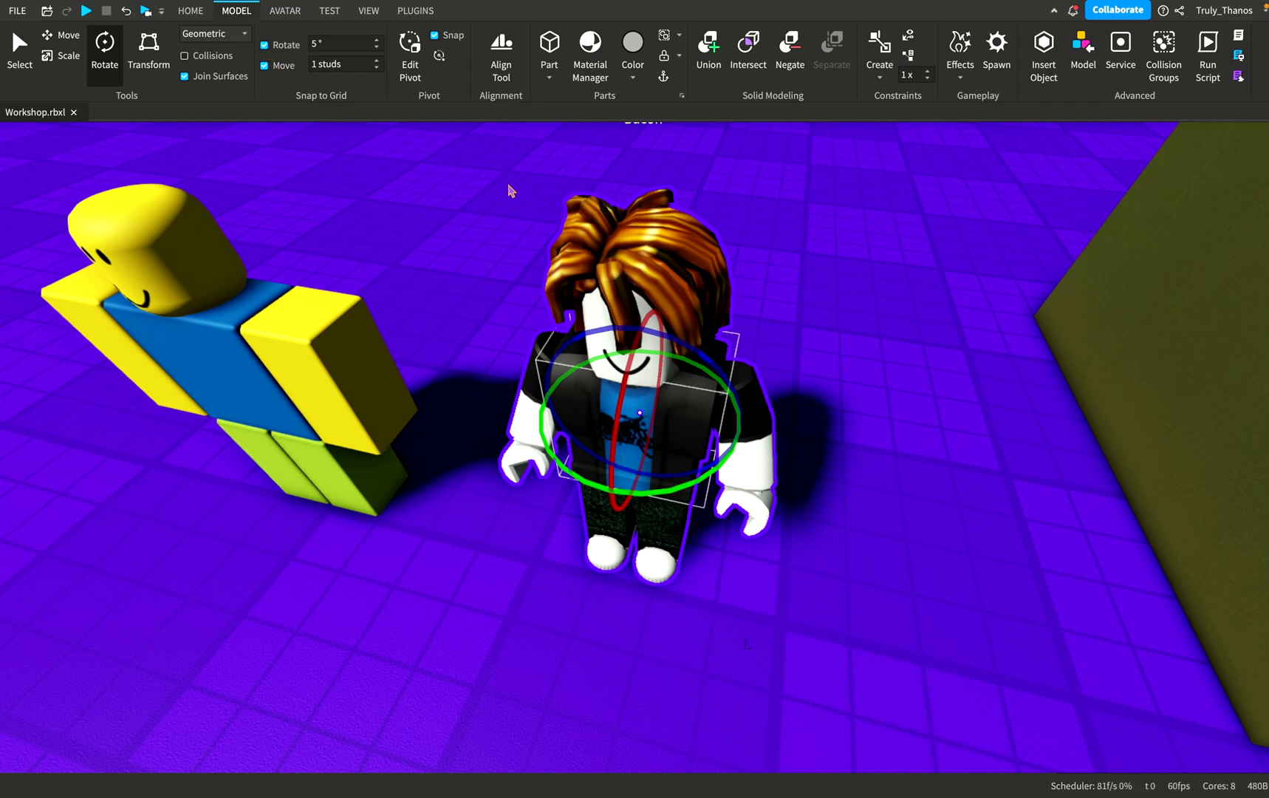
pyautogui.hotkey('ctrl', 't')
pyautogui.hotkey('ctrl', 'z')
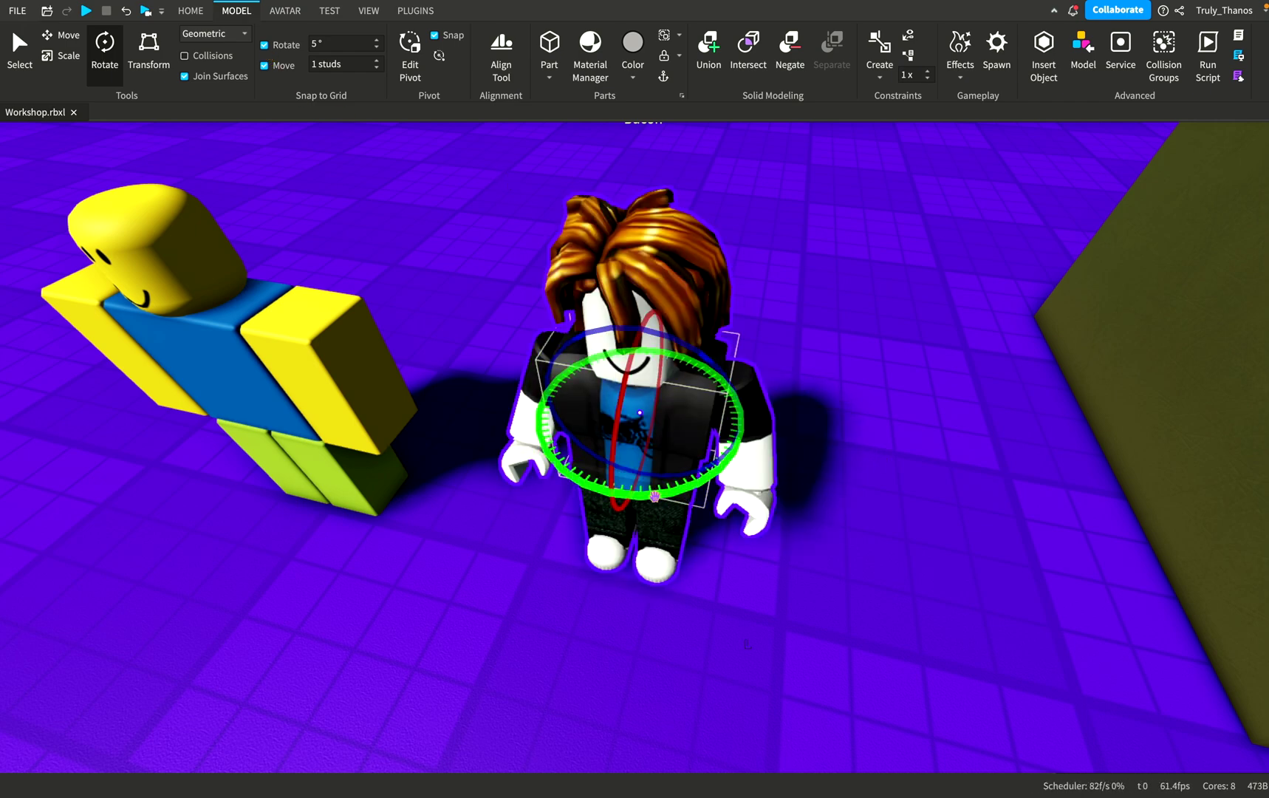
pyautogui.moveTo(654, 495)
pyautogui.mouseDown()
pyautogui.moveTo(606, 484)
pyautogui.moveTo(564, 418)
pyautogui.moveTo(621, 484)
pyautogui.moveTo(652, 495)
pyautogui.moveTo(585, 483)
pyautogui.moveTo(653, 496)
pyautogui.mouseUp()
pyautogui.moveTo(659, 497)
pyautogui.mouseDown()
pyautogui.moveTo(697, 488)
pyautogui.moveTo(661, 496)
pyautogui.mouseUp()
pyautogui.moveTo(656, 498); pyautogui.dragTo(748, 433)
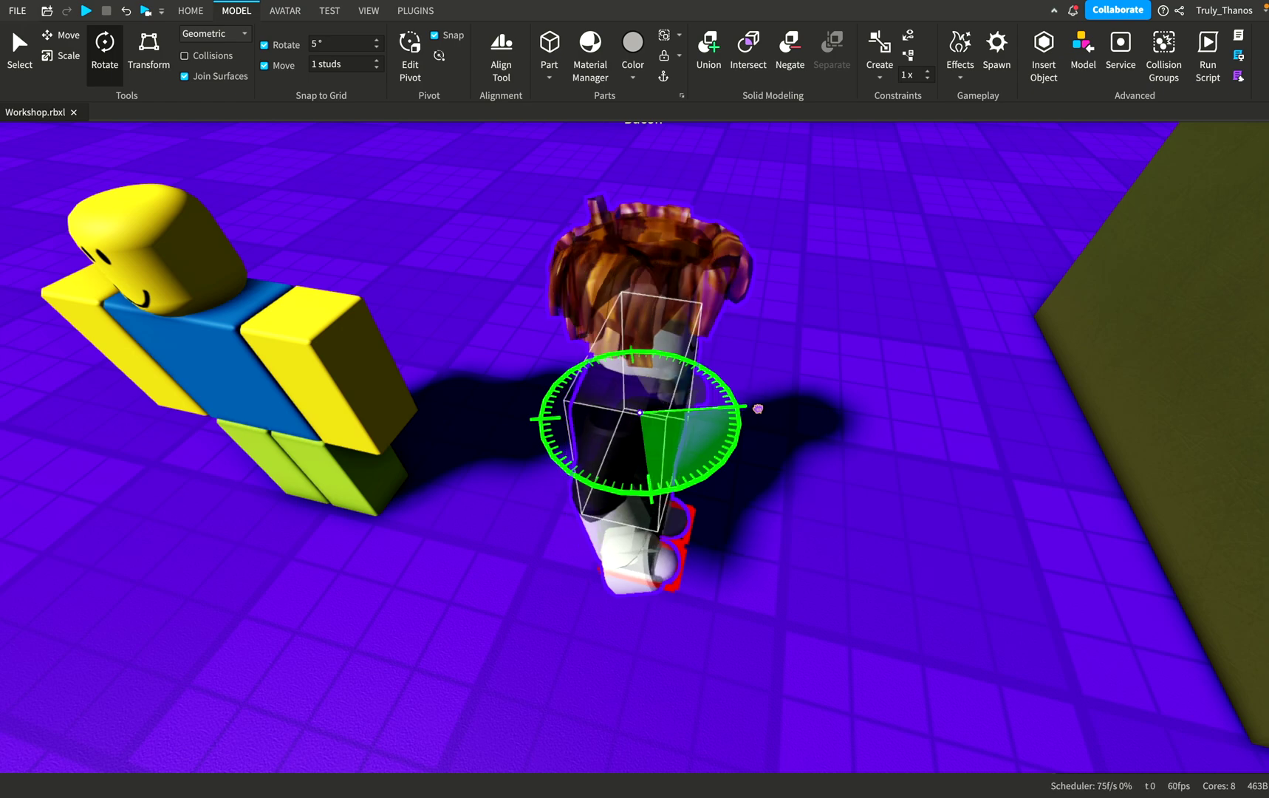
pyautogui.moveTo(736, 445); pyautogui.dragTo(726, 476)
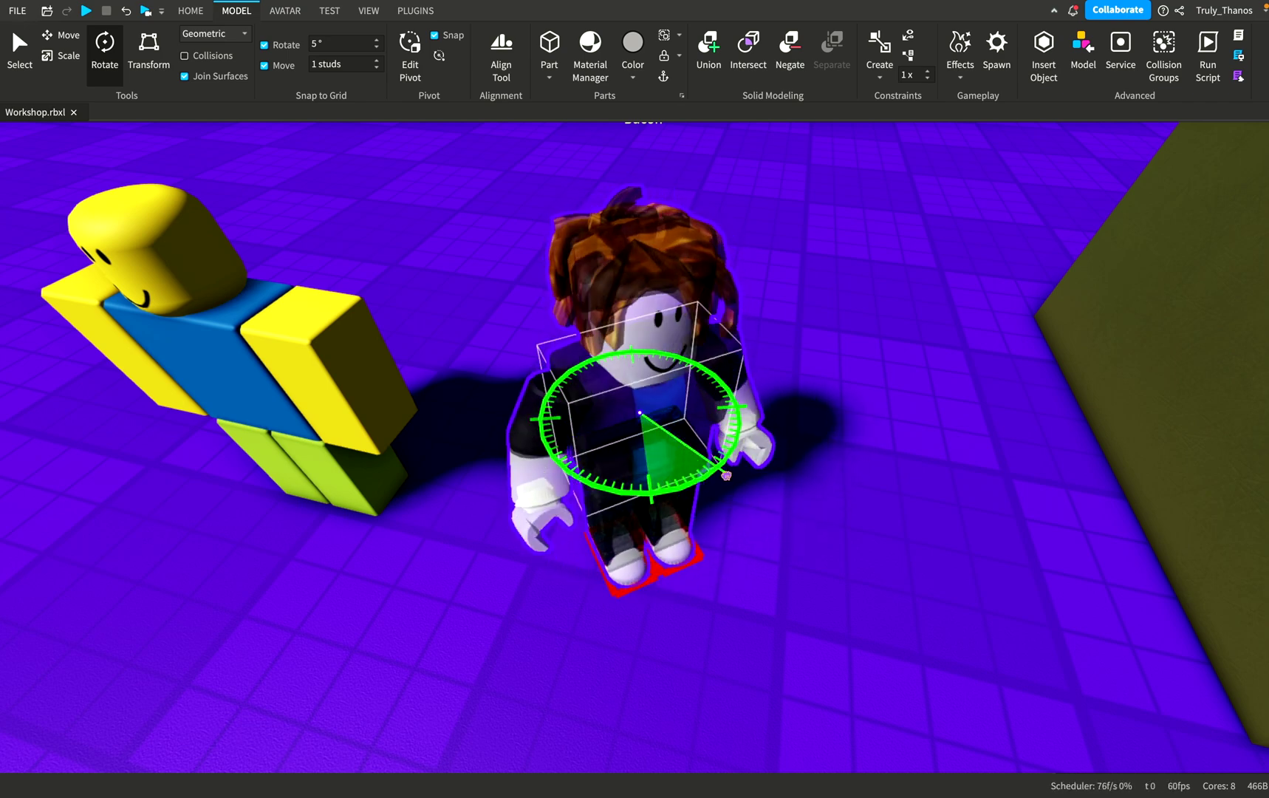
pyautogui.moveTo(727, 476); pyautogui.dragTo(583, 530)
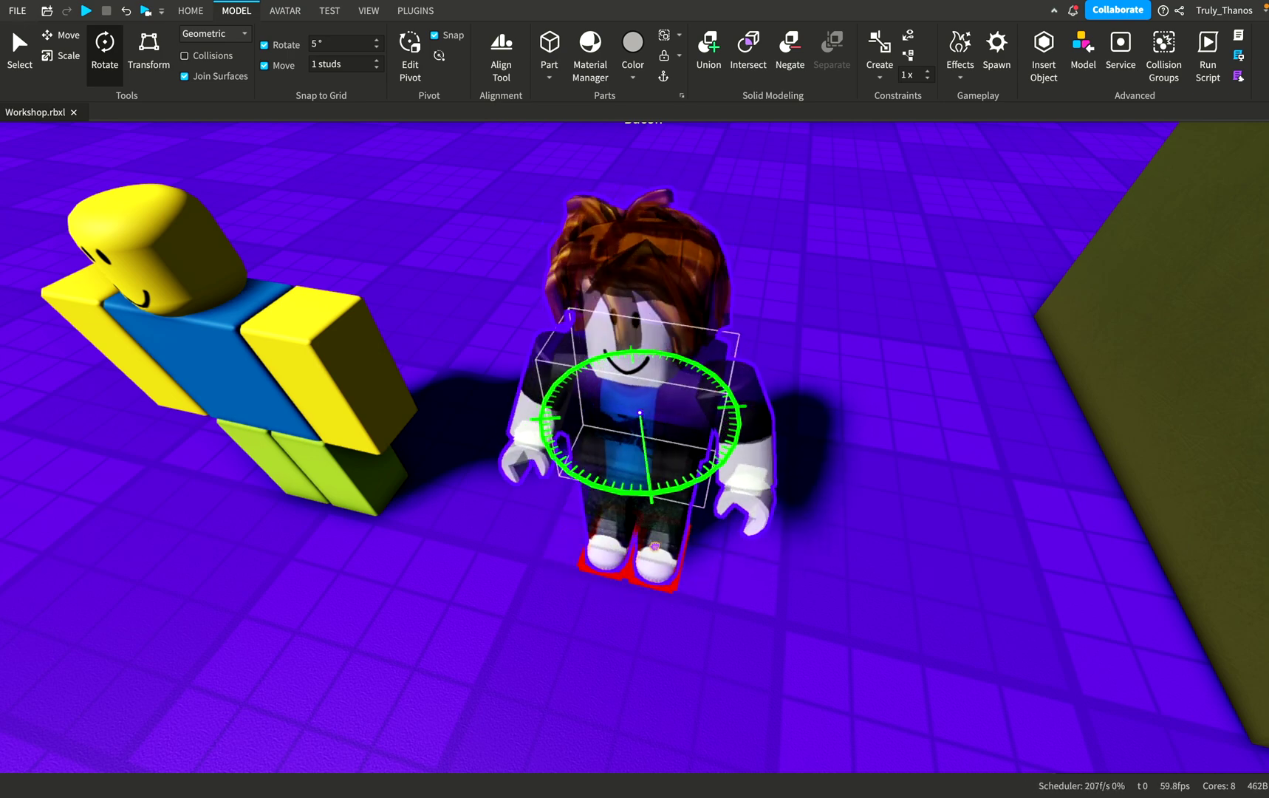
pyautogui.moveTo(654, 546); pyautogui.dragTo(656, 546)
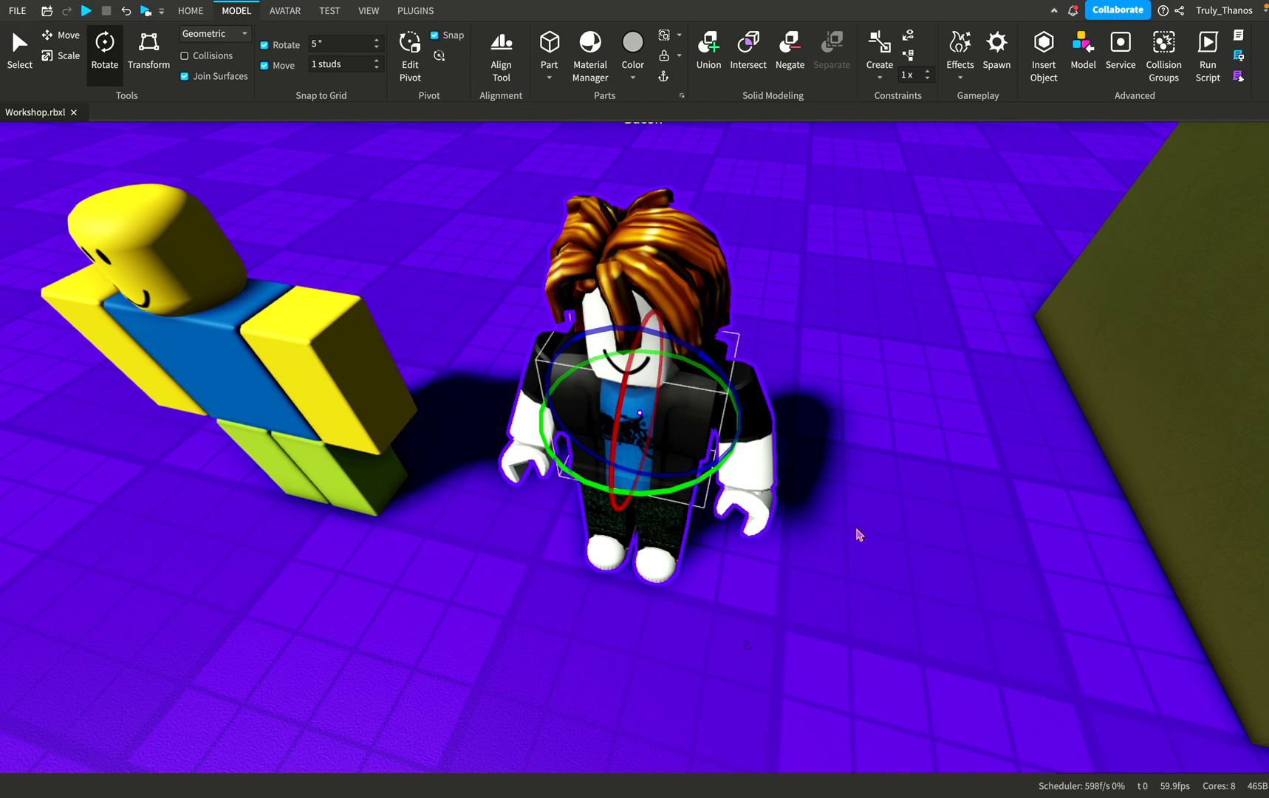
# Turn off rotation snapping and try rotating the Bacon character freely about its vertical axis.
pyautogui.moveTo(858, 533); pyautogui.dragTo(858, 532, button='right')
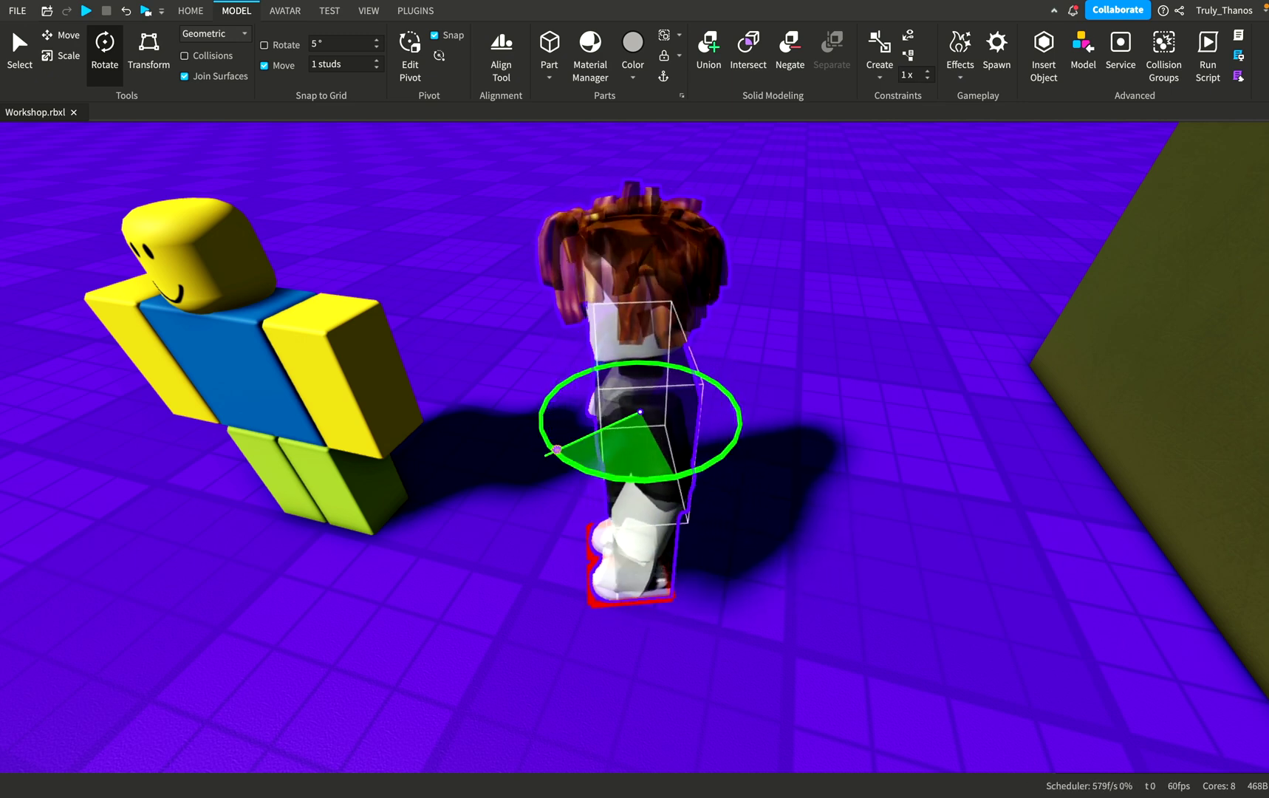
pyautogui.moveTo(549, 411); pyautogui.dragTo(638, 481)
pyautogui.moveTo(726, 459); pyautogui.dragTo(735, 450)
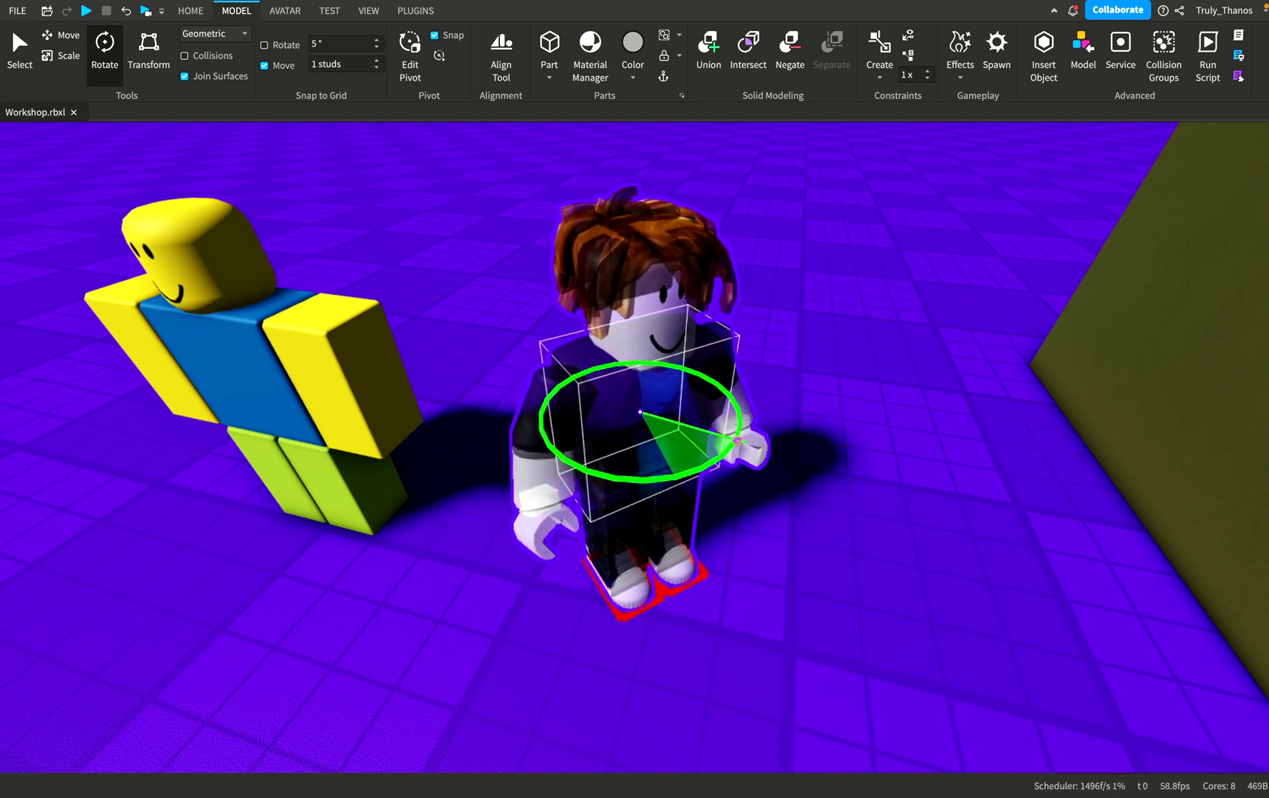
pyautogui.moveTo(737, 433); pyautogui.dragTo(661, 485)
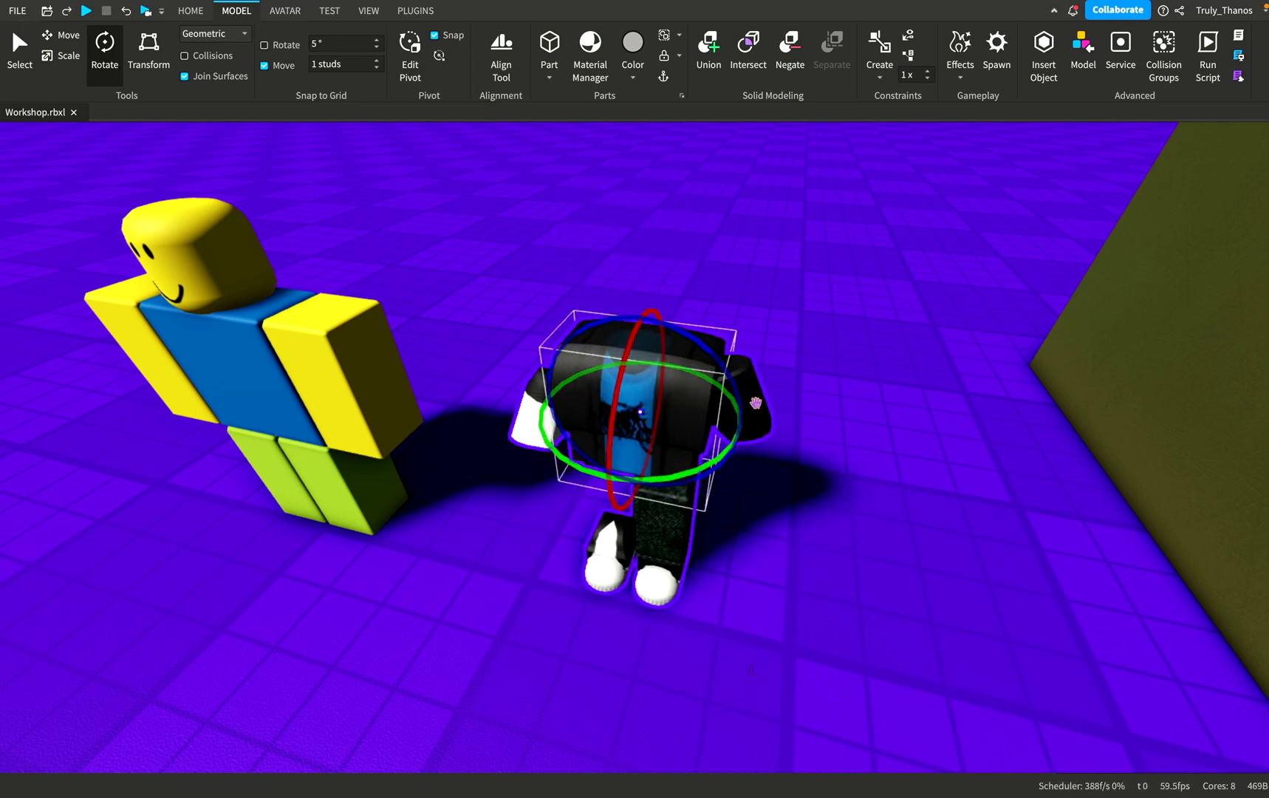
pyautogui.moveTo(768, 472); pyautogui.dragTo(826, 477, button='right')
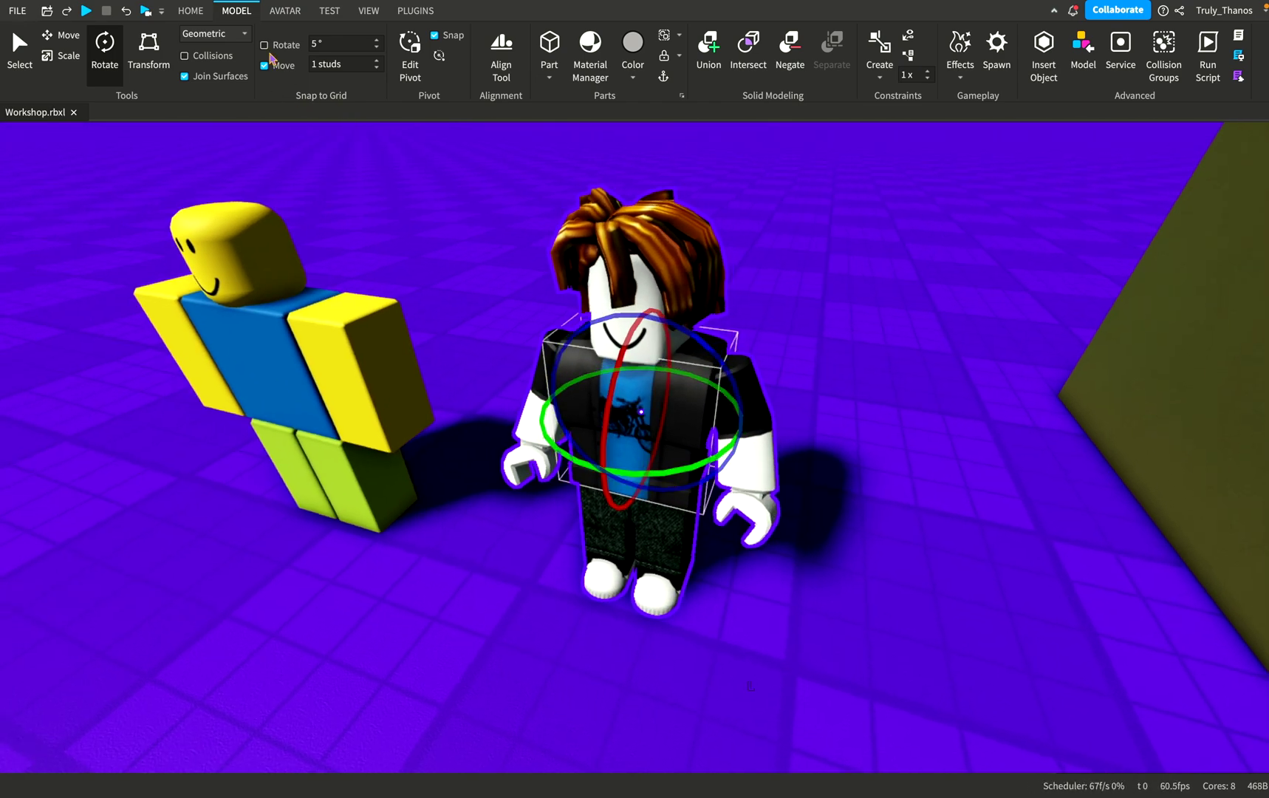
# Enable rotation snapping at 45° and rotate the Bacon and Noob characters about their vertical axes.
pyautogui.click(347, 44)
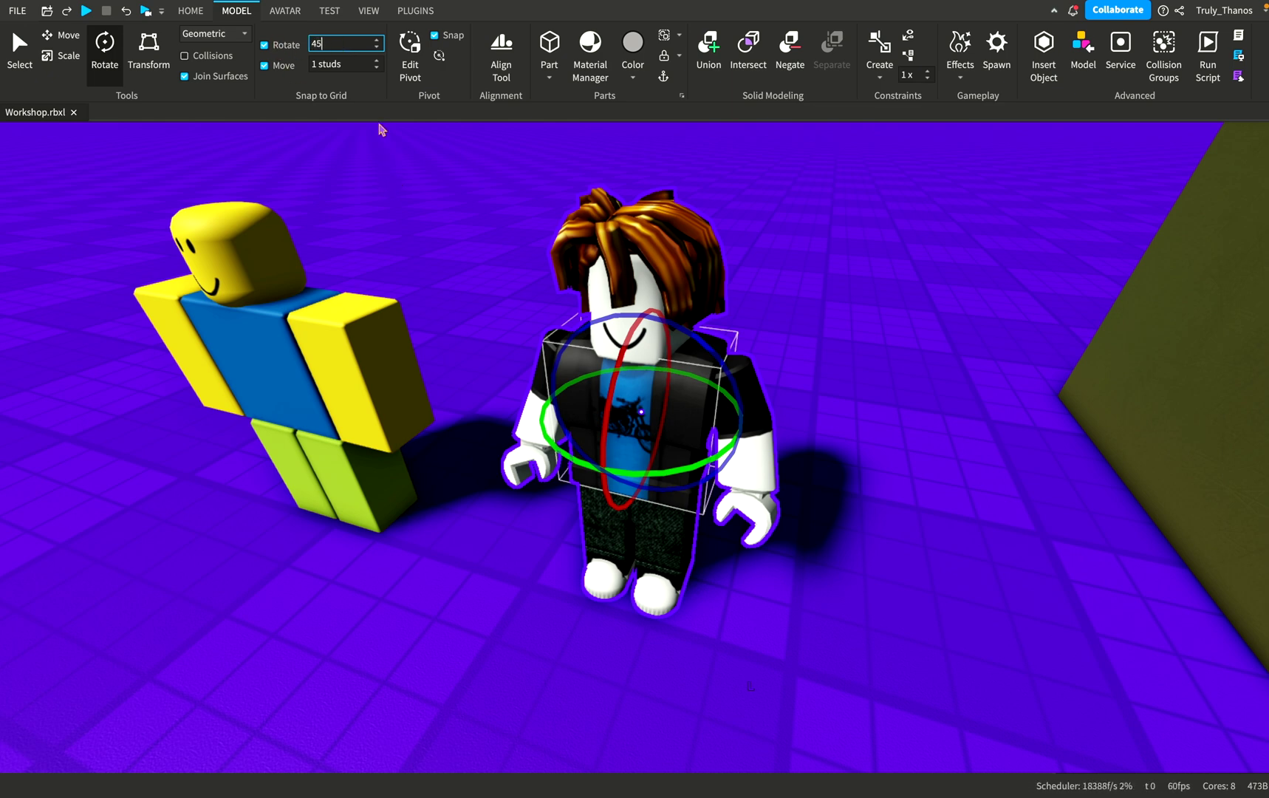
pyautogui.moveTo(660, 475); pyautogui.dragTo(550, 429)
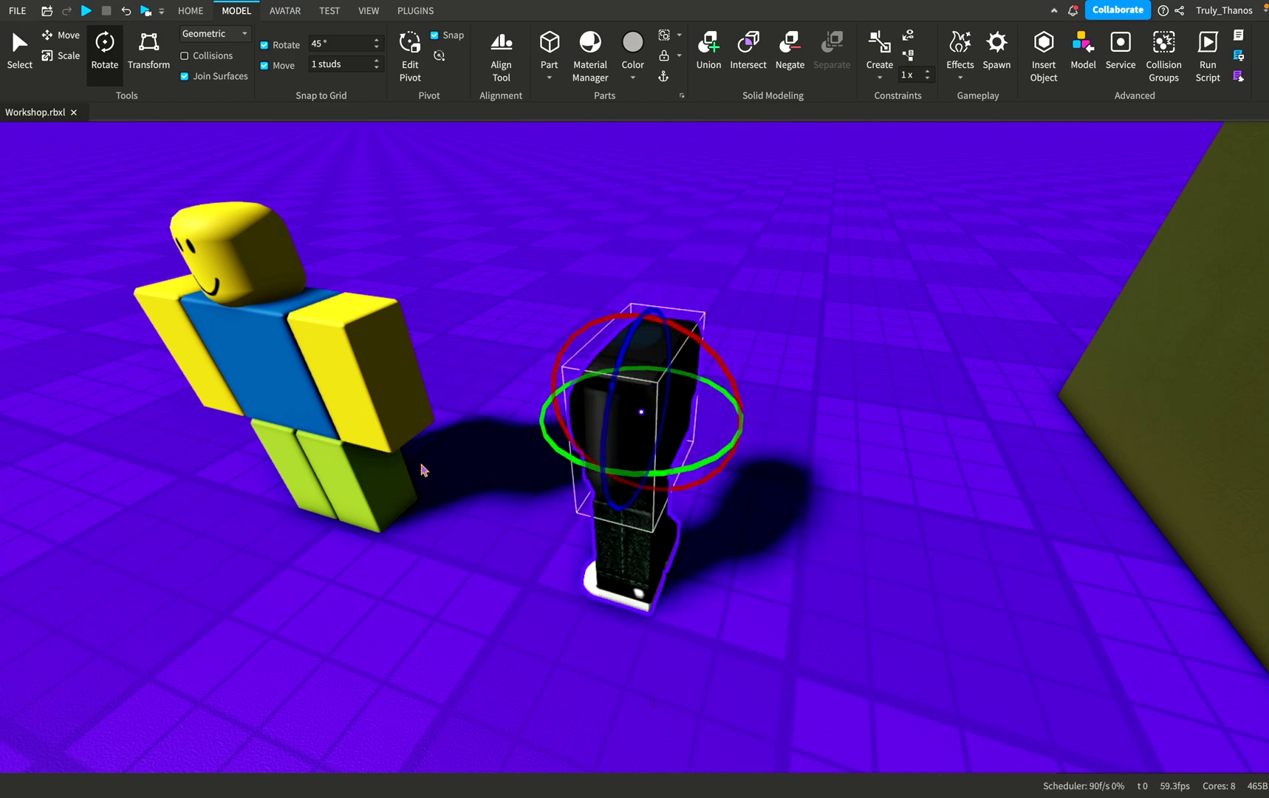
pyautogui.click(314, 402)
pyautogui.moveTo(318, 414); pyautogui.dragTo(423, 352)
pyautogui.click(878, 490)
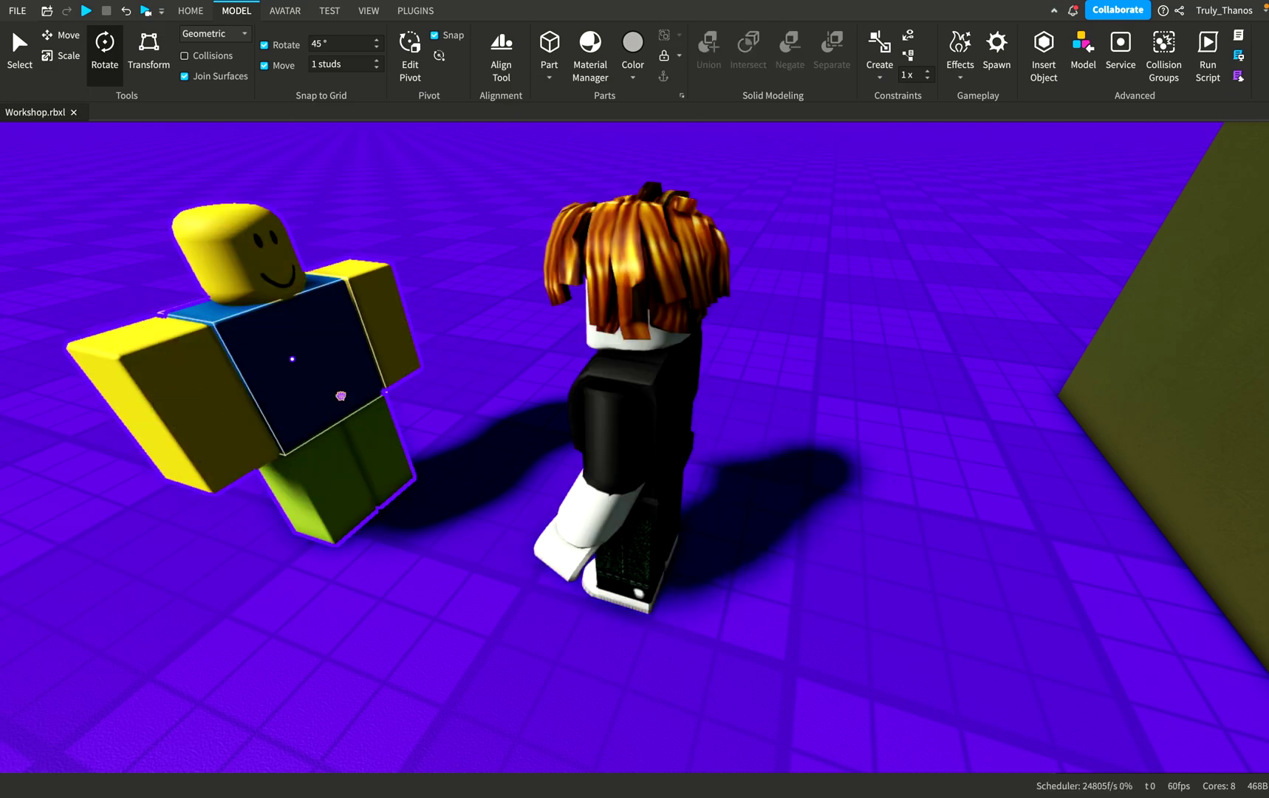
# Focus the view on the Noob character, examine its new orientation and clear the selection.
pyautogui.click(341, 396)
pyautogui.press('f')
pyautogui.moveTo(413, 436); pyautogui.dragTo(413, 435, button='right')
pyautogui.moveTo(788, 532); pyautogui.dragTo(787, 532, button='right')
pyautogui.click(819, 582)
pyautogui.moveTo(819, 582); pyautogui.dragTo(818, 582, button='right')
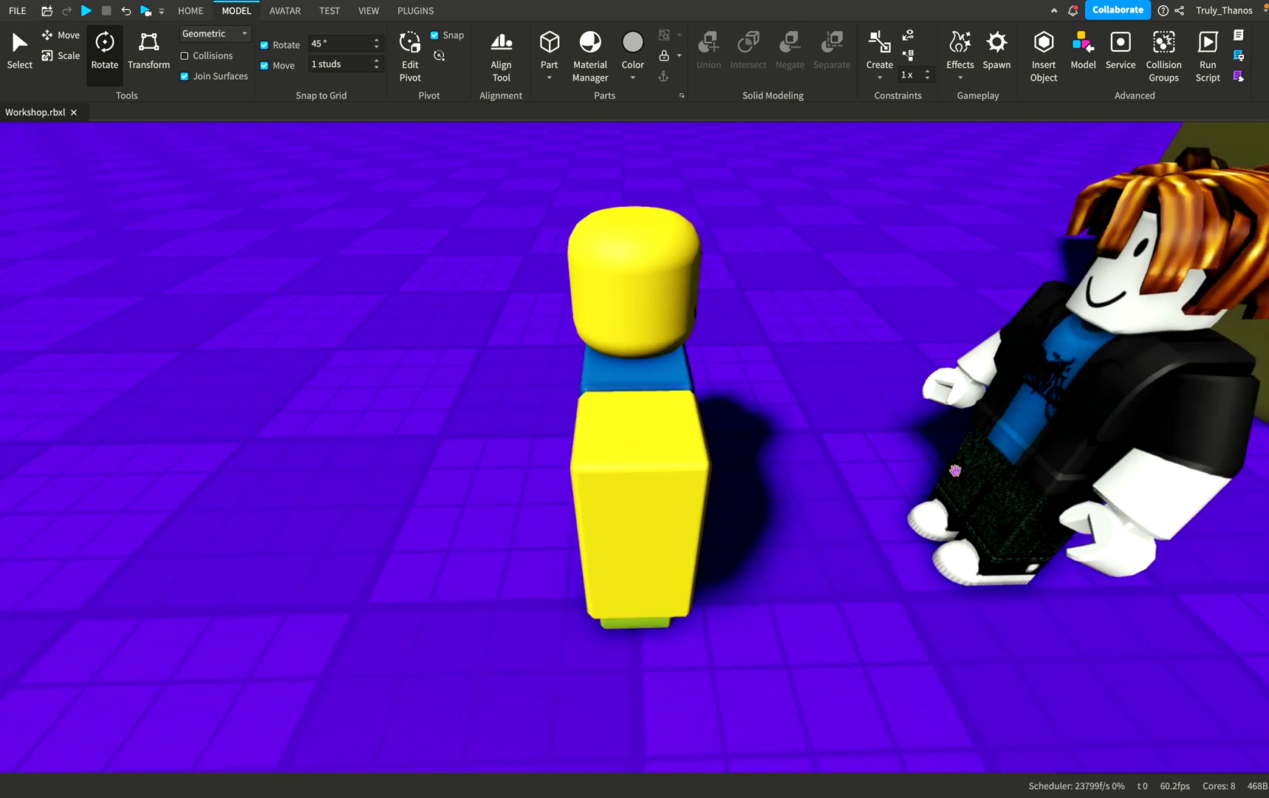
# Try rotating the Bacon character freely with rotation snapping off and undo that rotation.
pyautogui.click(996, 444)
pyautogui.press('f')
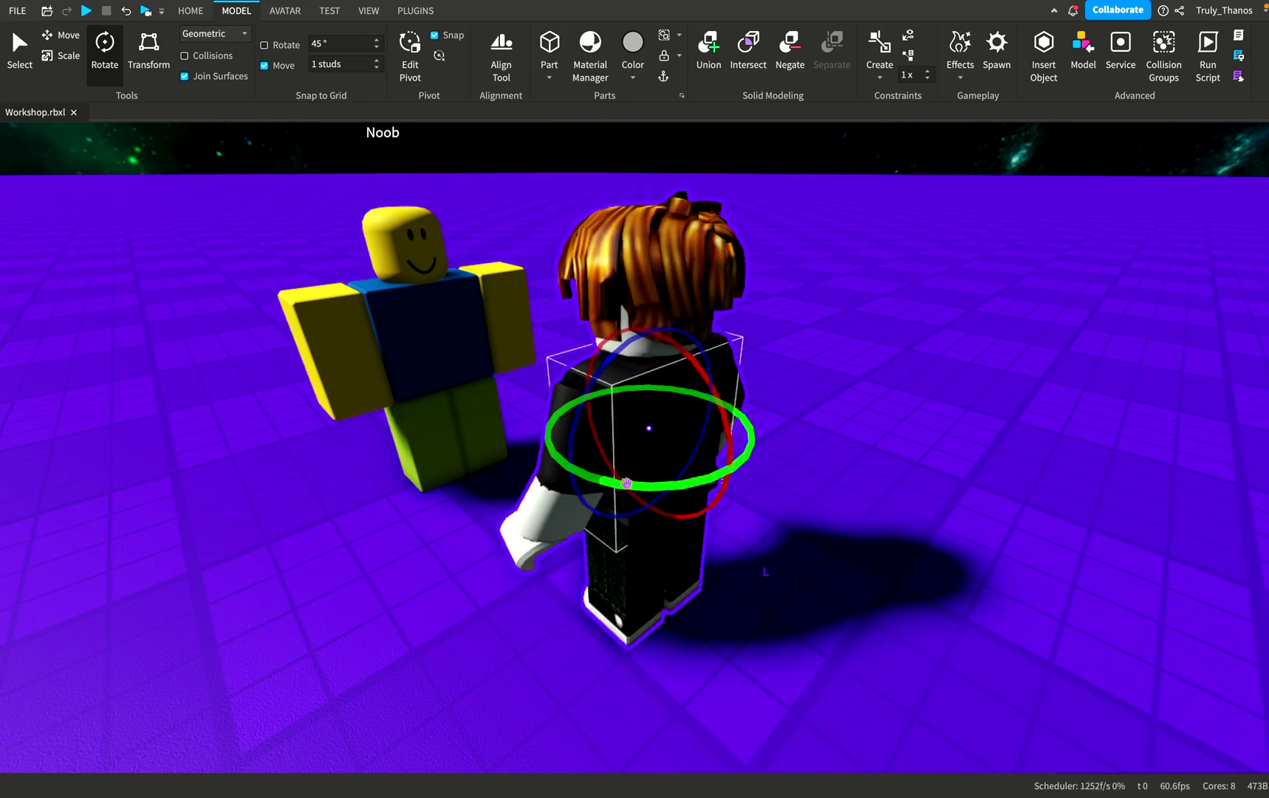
pyautogui.moveTo(584, 477); pyautogui.dragTo(576, 404)
pyautogui.moveTo(684, 413); pyautogui.dragTo(669, 407)
pyautogui.hotkey('ctrl', 'z')
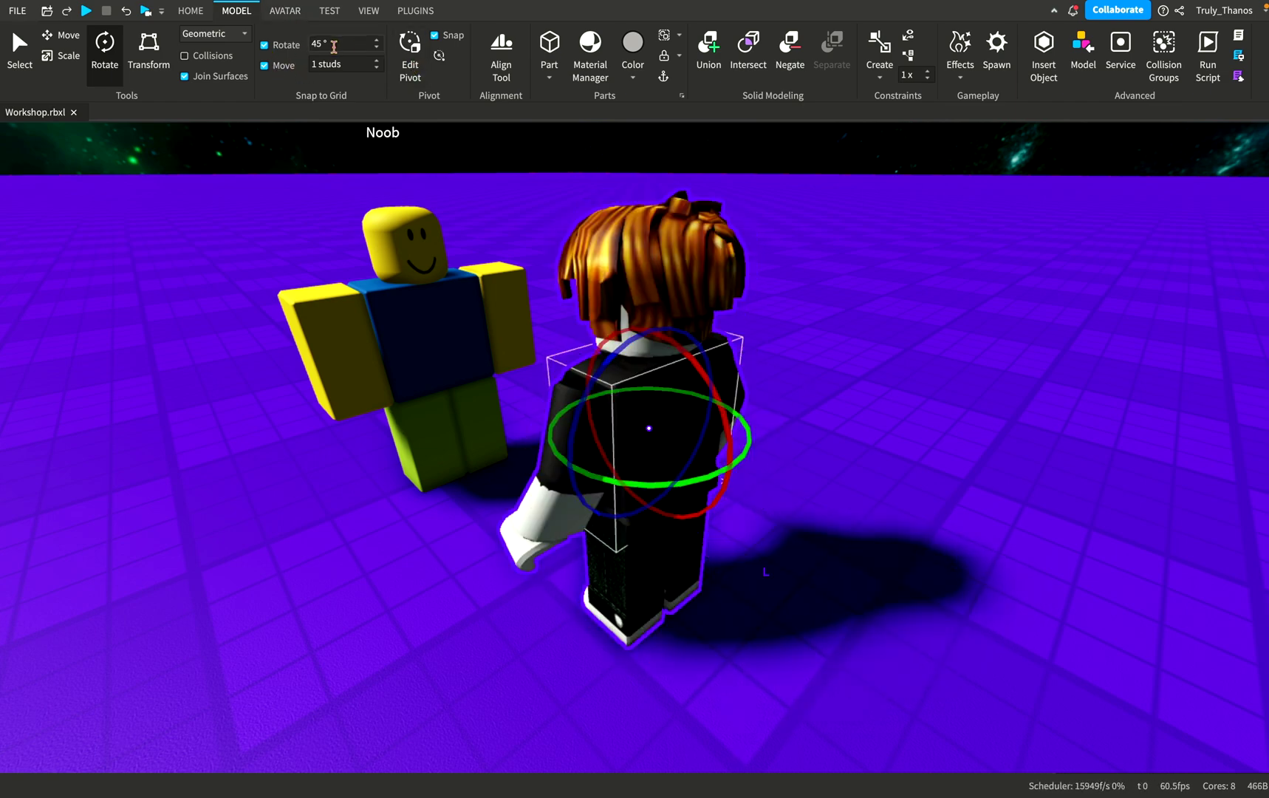
# Set the rotation snap to 1°, try rotating the Bacon character, and change the snap to 5°.
pyautogui.write('1')
pyautogui.moveTo(640, 485)
pyautogui.mouseDown()
pyautogui.moveTo(676, 491)
pyautogui.moveTo(632, 495)
pyautogui.moveTo(640, 506)
pyautogui.mouseUp()
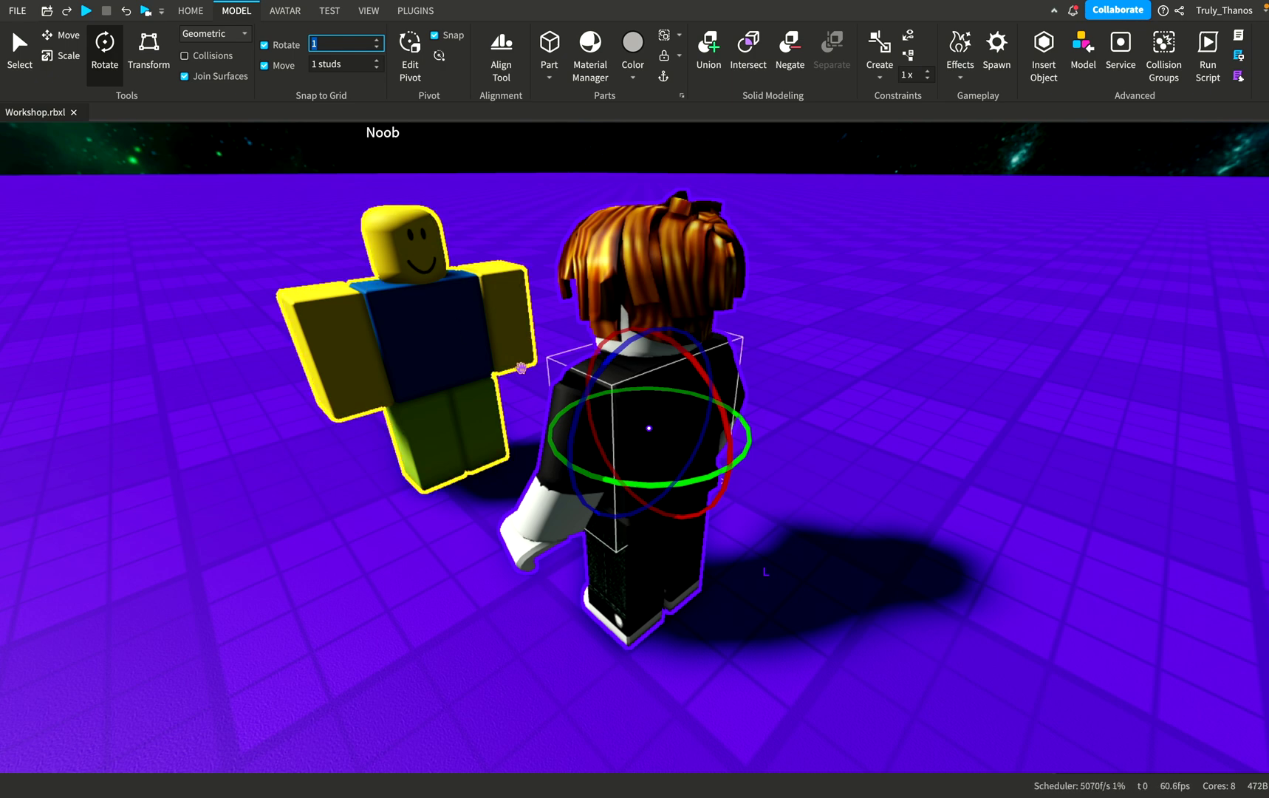
pyautogui.write('5')
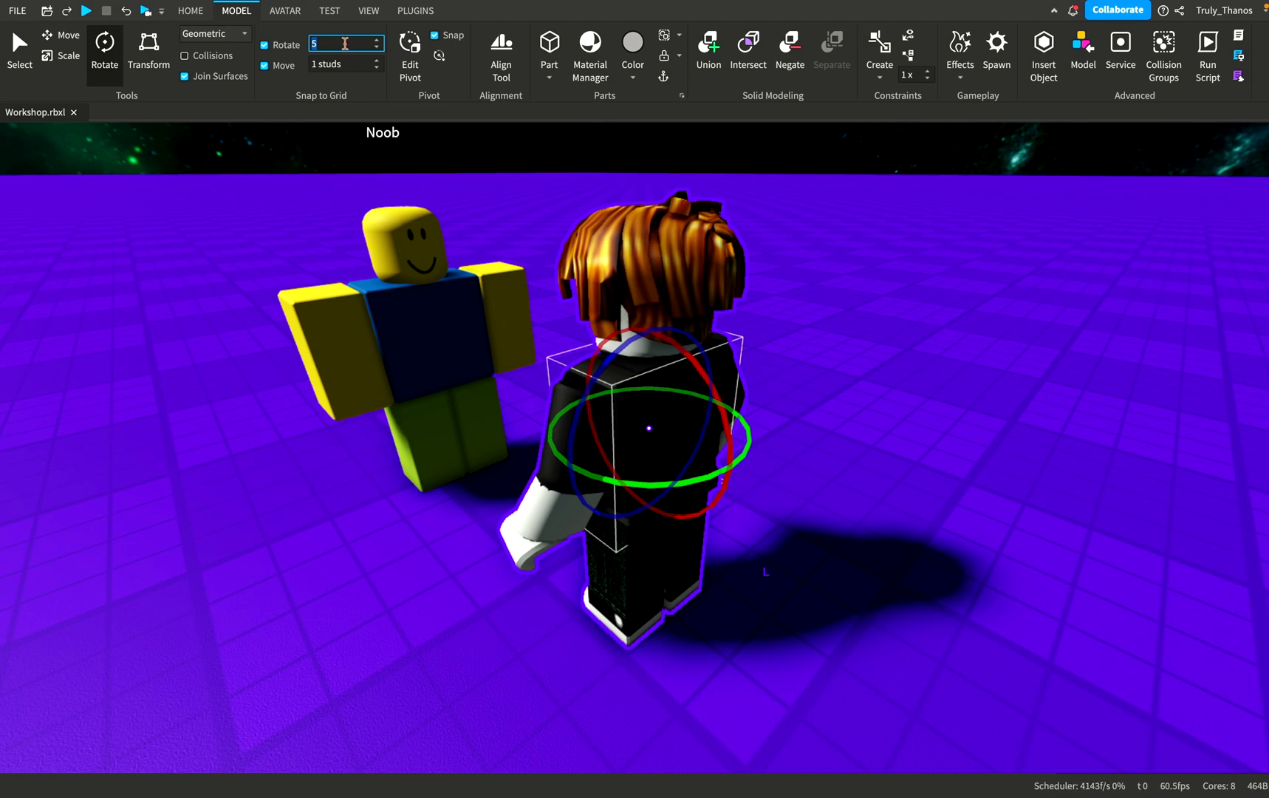
# Set the rotation snap to 90° and try it by rotating the Bacon character about its vertical axis.
pyautogui.moveTo(650, 485)
pyautogui.mouseDown()
pyautogui.moveTo(719, 470)
pyautogui.moveTo(755, 434)
pyautogui.moveTo(668, 392)
pyautogui.moveTo(640, 459)
pyautogui.mouseUp()
pyautogui.moveTo(609, 481); pyautogui.dragTo(571, 475)
pyautogui.moveTo(770, 522); pyautogui.dragTo(771, 521, button='right')
pyautogui.click(869, 500)
pyautogui.moveTo(899, 515); pyautogui.dragTo(898, 514, button='right')
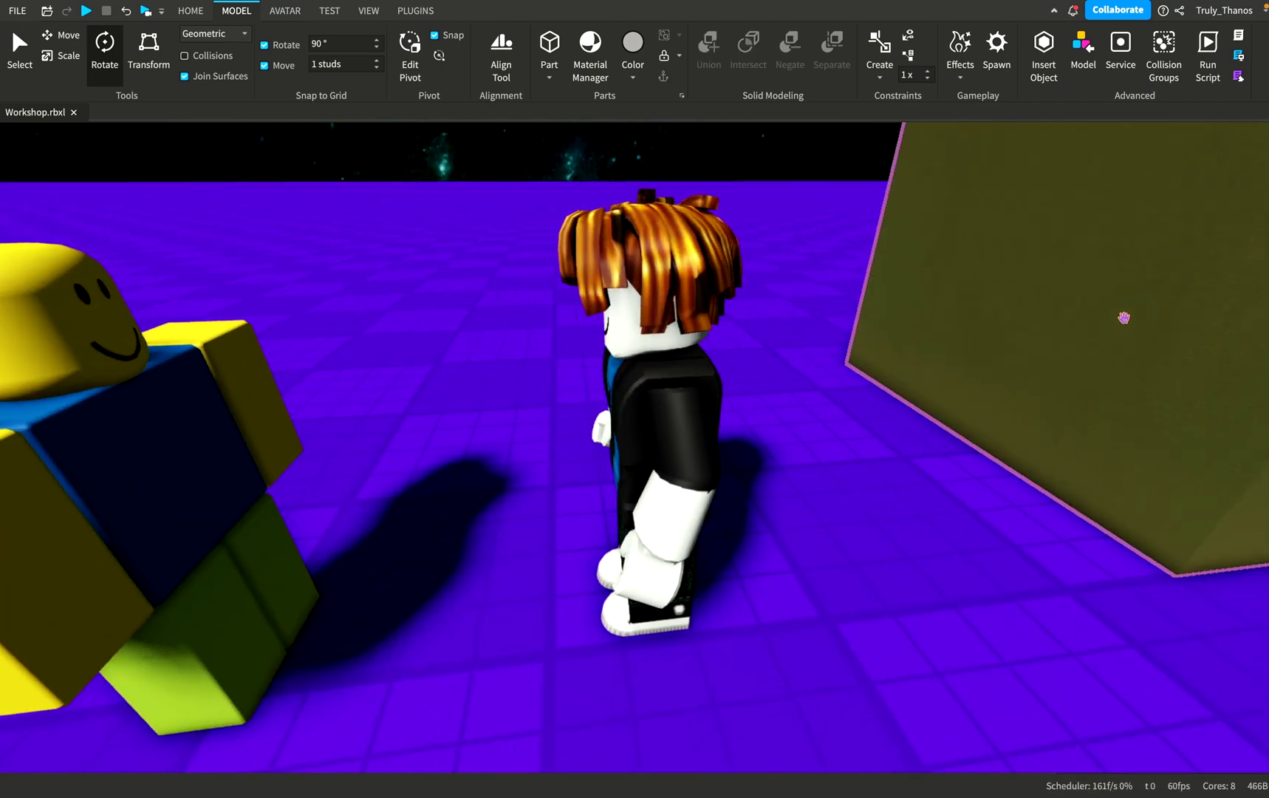
# Focus on the block beside the characters and move it horizontally up against the neighbouring block.
pyautogui.click(1123, 318)
pyautogui.press('f')
pyautogui.moveTo(1115, 330); pyautogui.dragTo(1091, 362, button='right')
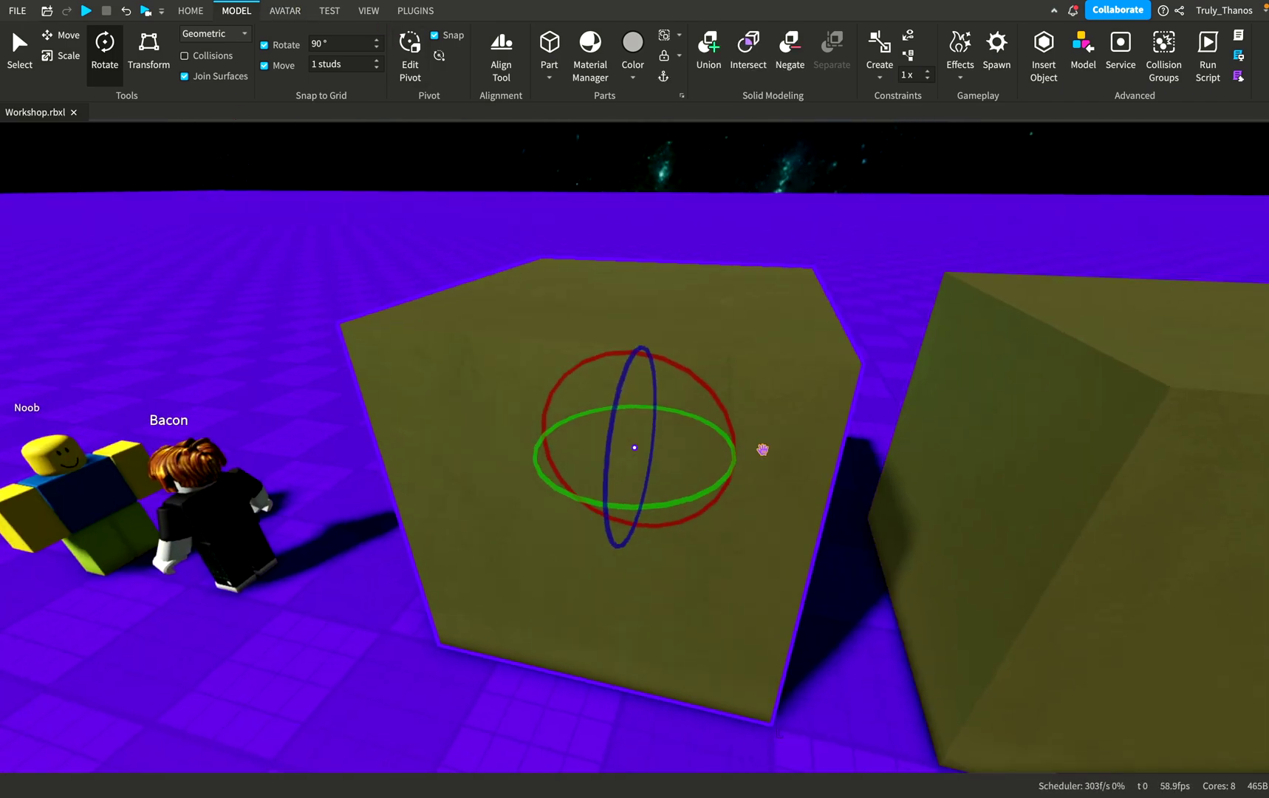
pyautogui.hotkey('ctrl', '2')
pyautogui.moveTo(773, 491); pyautogui.dragTo(788, 453, button='right')
pyautogui.scroll(-2, 773, 445)
pyautogui.moveTo(789, 641); pyautogui.dragTo(789, 643, button='right')
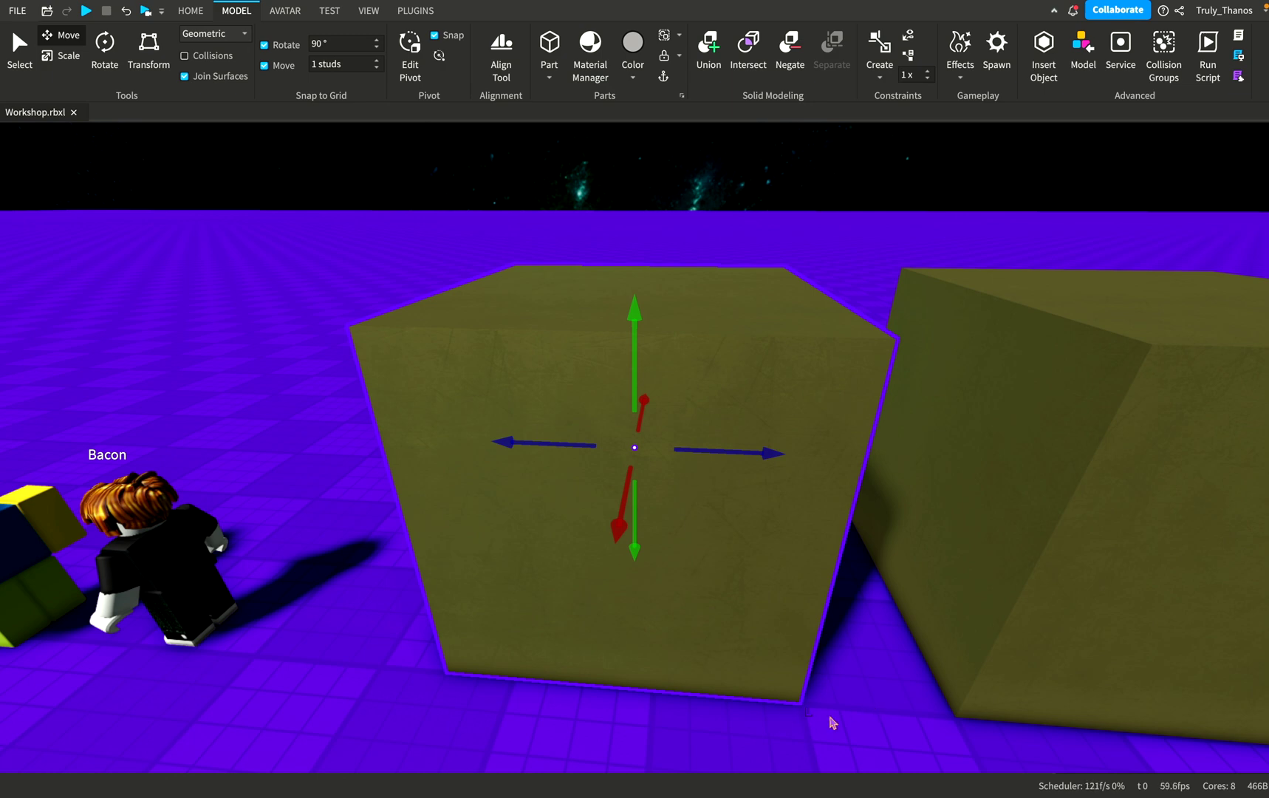
pyautogui.moveTo(774, 454); pyautogui.dragTo(896, 487)
# Focus on the adjoining block, clear the selection and examine where the two blocks meet.
pyautogui.click(1101, 612)
pyautogui.press('f')
pyautogui.moveTo(1101, 613); pyautogui.dragTo(1113, 620, button='right')
pyautogui.click(1025, 641)
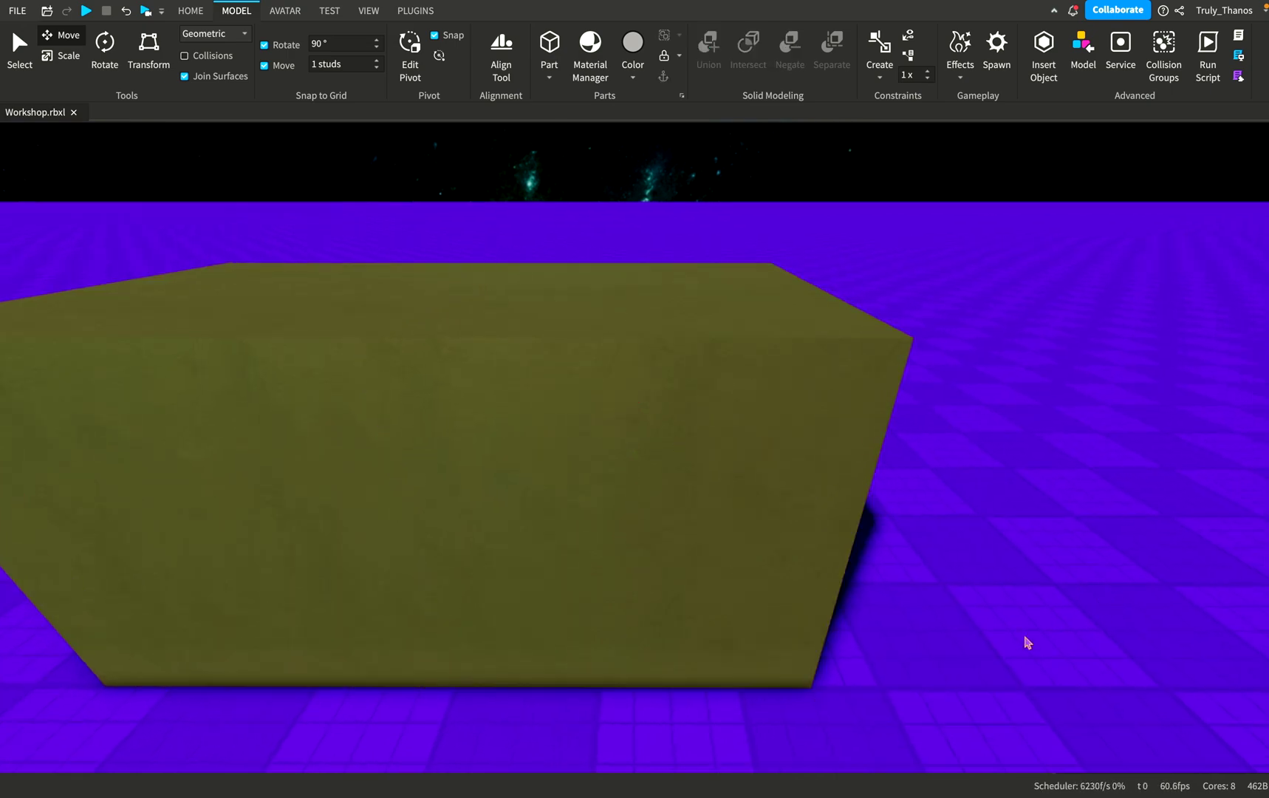
pyautogui.moveTo(1025, 641); pyautogui.dragTo(1030, 635, button='right')
# Select the outer block and move it horizontally away from the block beside the characters.
pyautogui.click(739, 555)
pyautogui.moveTo(525, 451); pyautogui.dragTo(652, 455)
pyautogui.moveTo(1057, 489); pyautogui.dragTo(1024, 472, button='right')
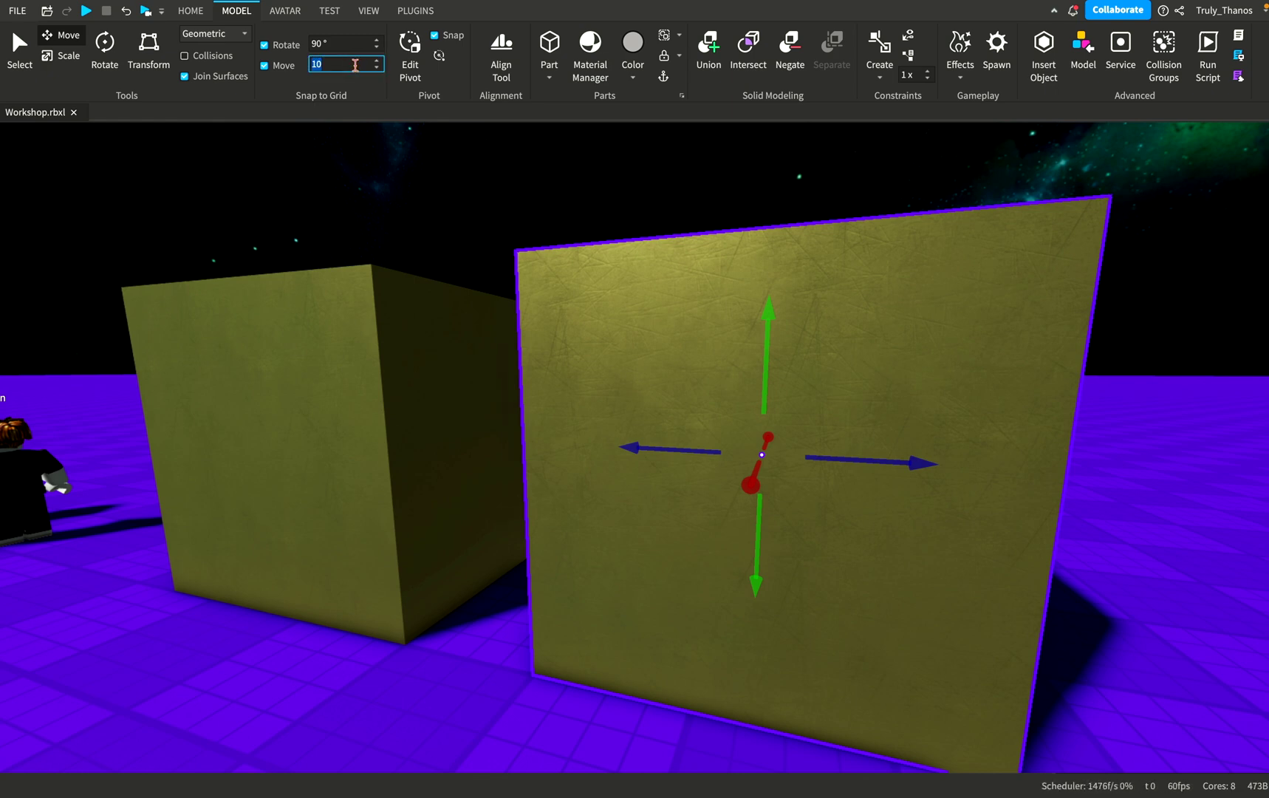
# Set the move snap to 10 studs and move the outer block horizontally by that increment.
pyautogui.click(355, 65)
pyautogui.write('10')
pyautogui.press('Return')
pyautogui.moveTo(643, 318); pyautogui.dragTo(630, 451, button='right')
pyautogui.moveTo(630, 451); pyautogui.dragTo(740, 505)
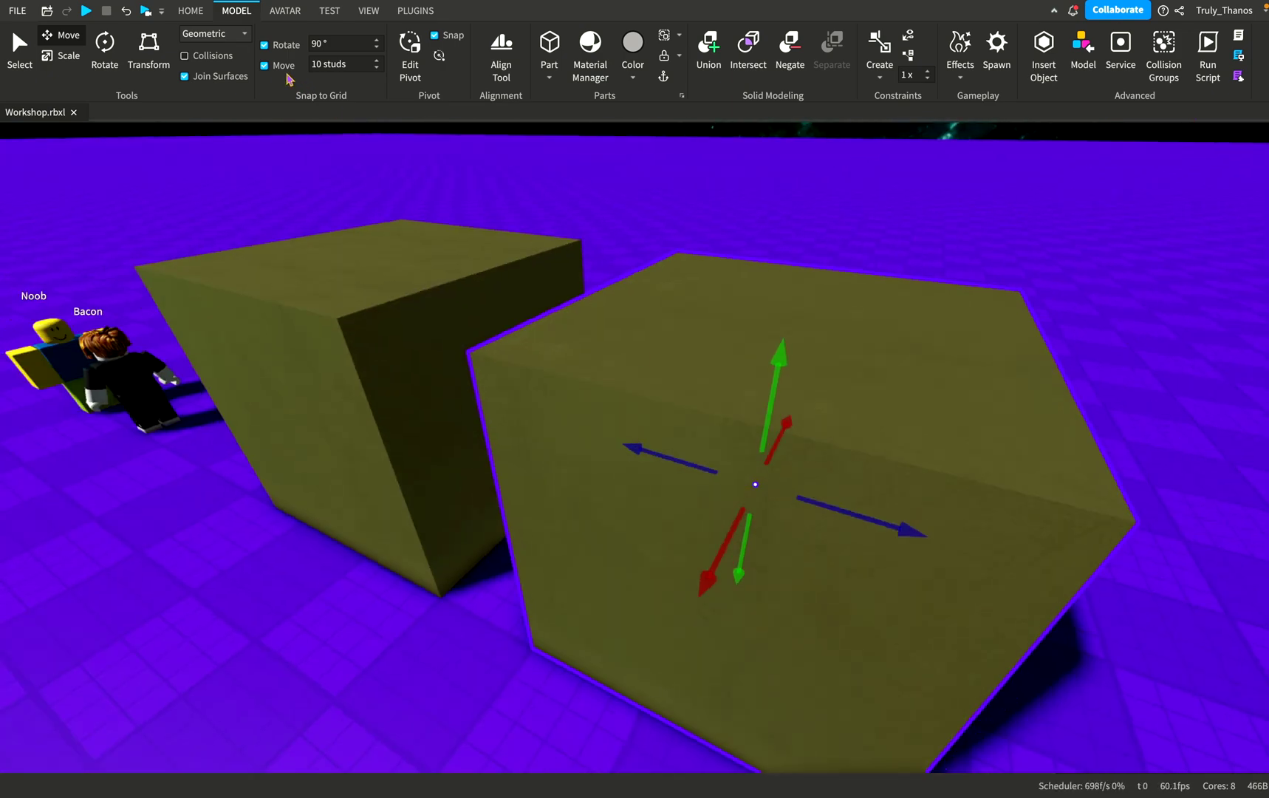
# Turn off move snapping, slide the outer block freely back towards its neighbour and focus on it.
pyautogui.moveTo(438, 263); pyautogui.dragTo(473, 267, button='right')
pyautogui.moveTo(873, 431); pyautogui.dragTo(772, 471)
pyautogui.press('f')
pyautogui.moveTo(772, 510); pyautogui.dragTo(772, 509, button='right')
pyautogui.moveTo(528, 435); pyautogui.dragTo(526, 454)
# Reselect the outer block, adjust its position freely against its neighbour, clear the selection and examine the joint.
pyautogui.click(994, 472)
pyautogui.click(520, 409)
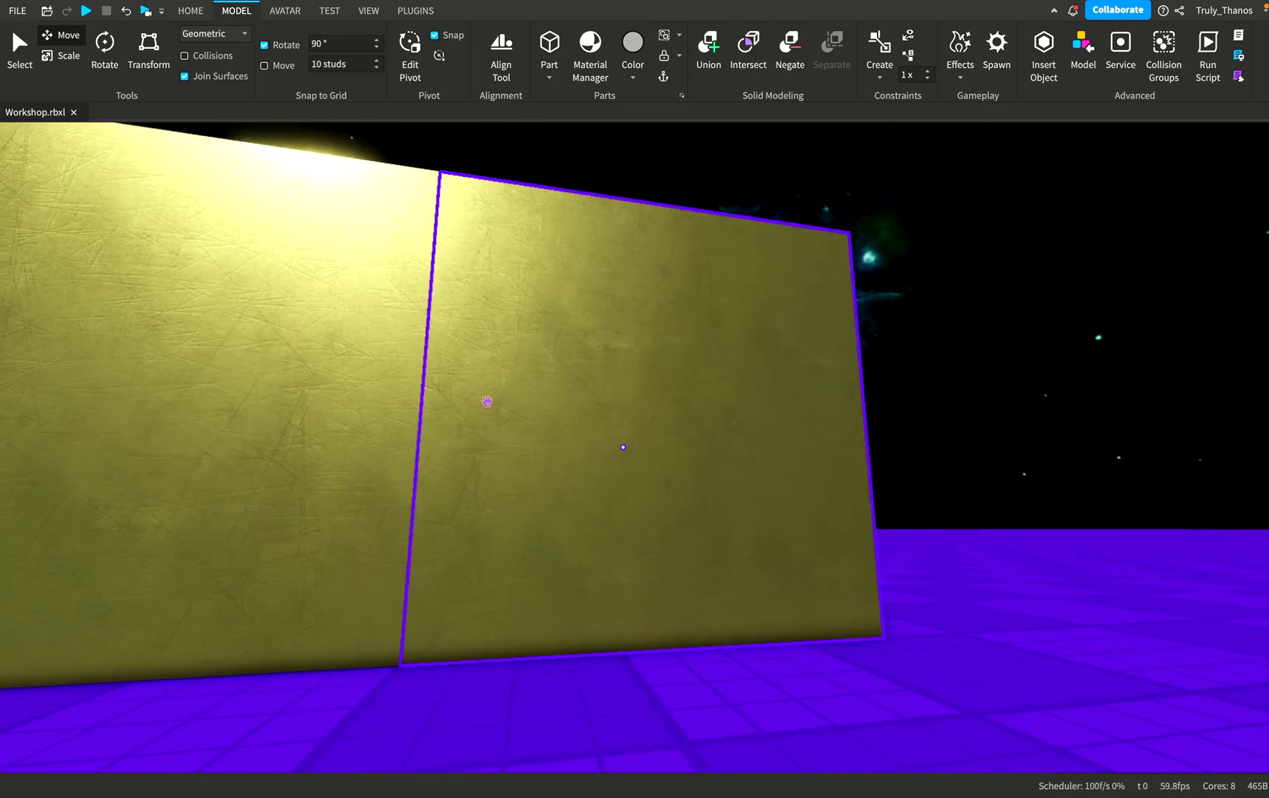
pyautogui.moveTo(517, 443); pyautogui.dragTo(551, 458)
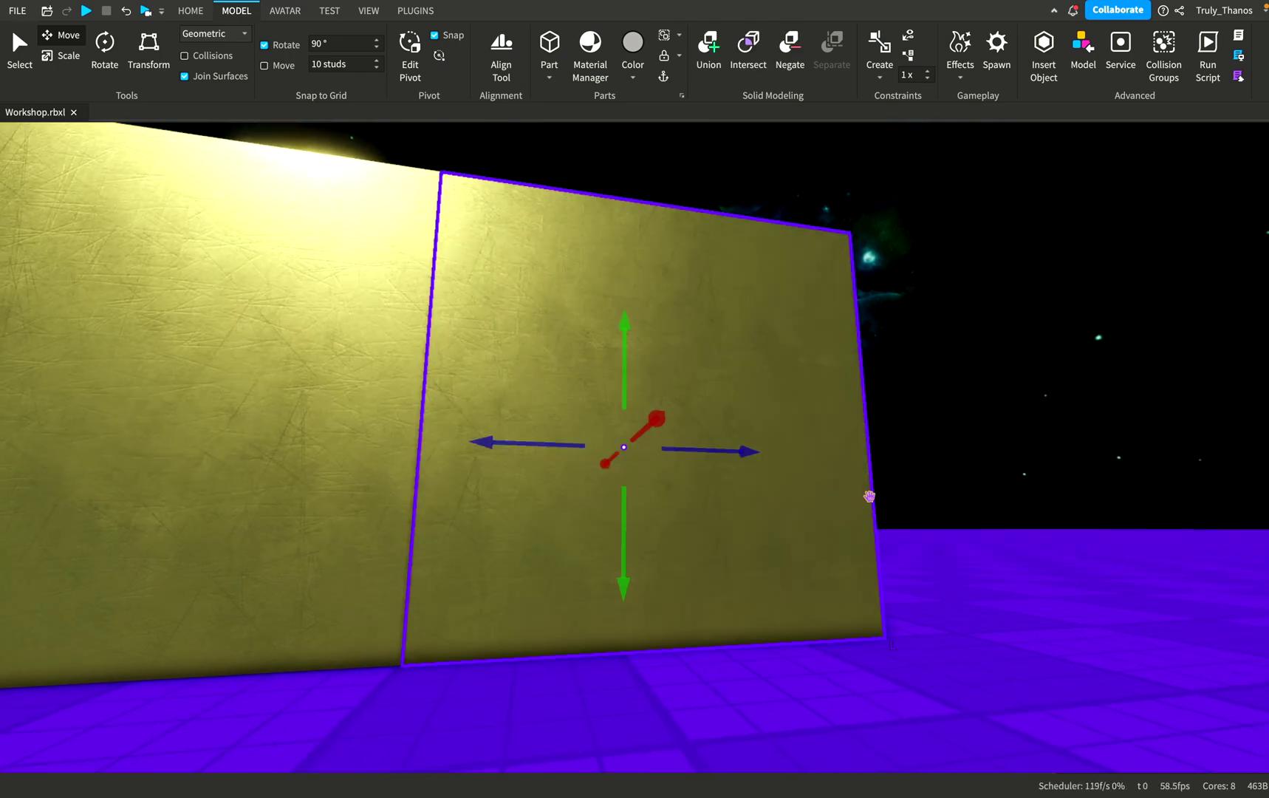
pyautogui.click(977, 515)
pyautogui.press('e')
pyautogui.moveTo(977, 515); pyautogui.dragTo(978, 515, button='right')
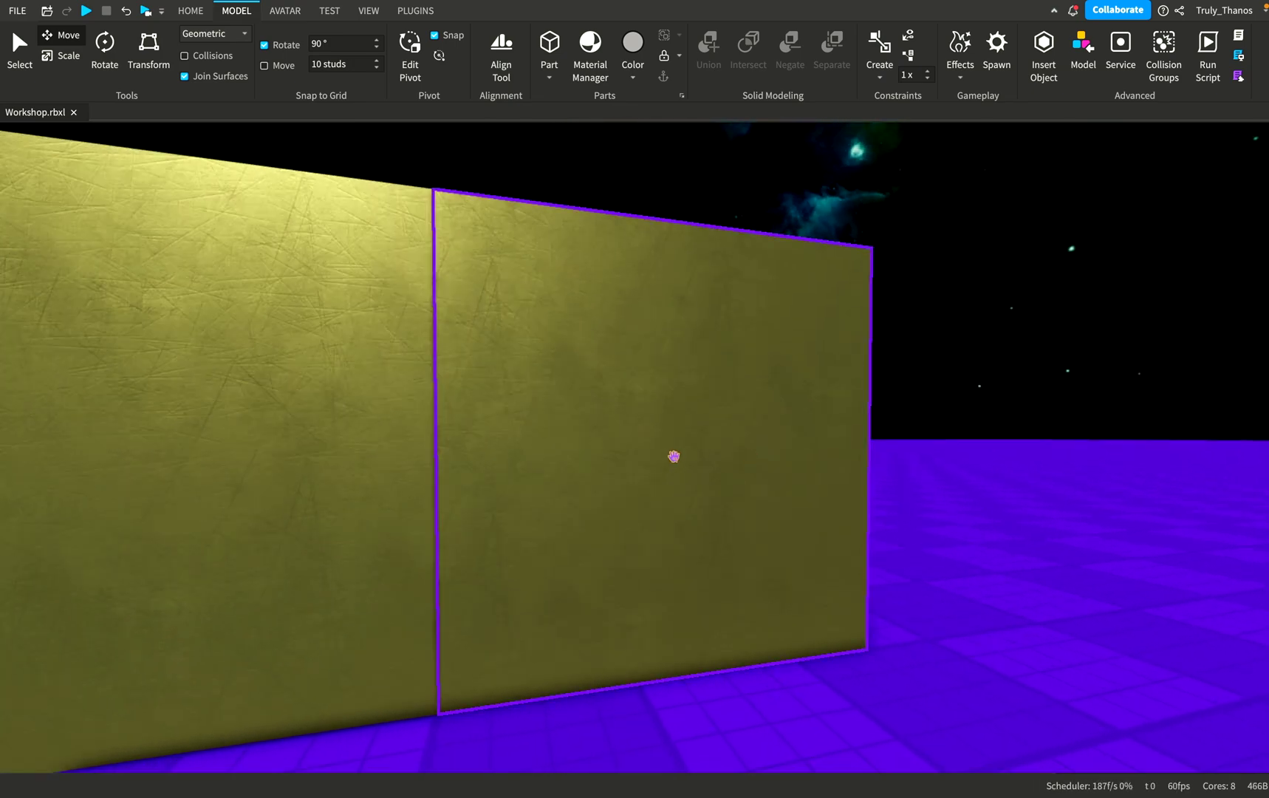
pyautogui.moveTo(1207, 548); pyautogui.dragTo(1208, 553, button='right')
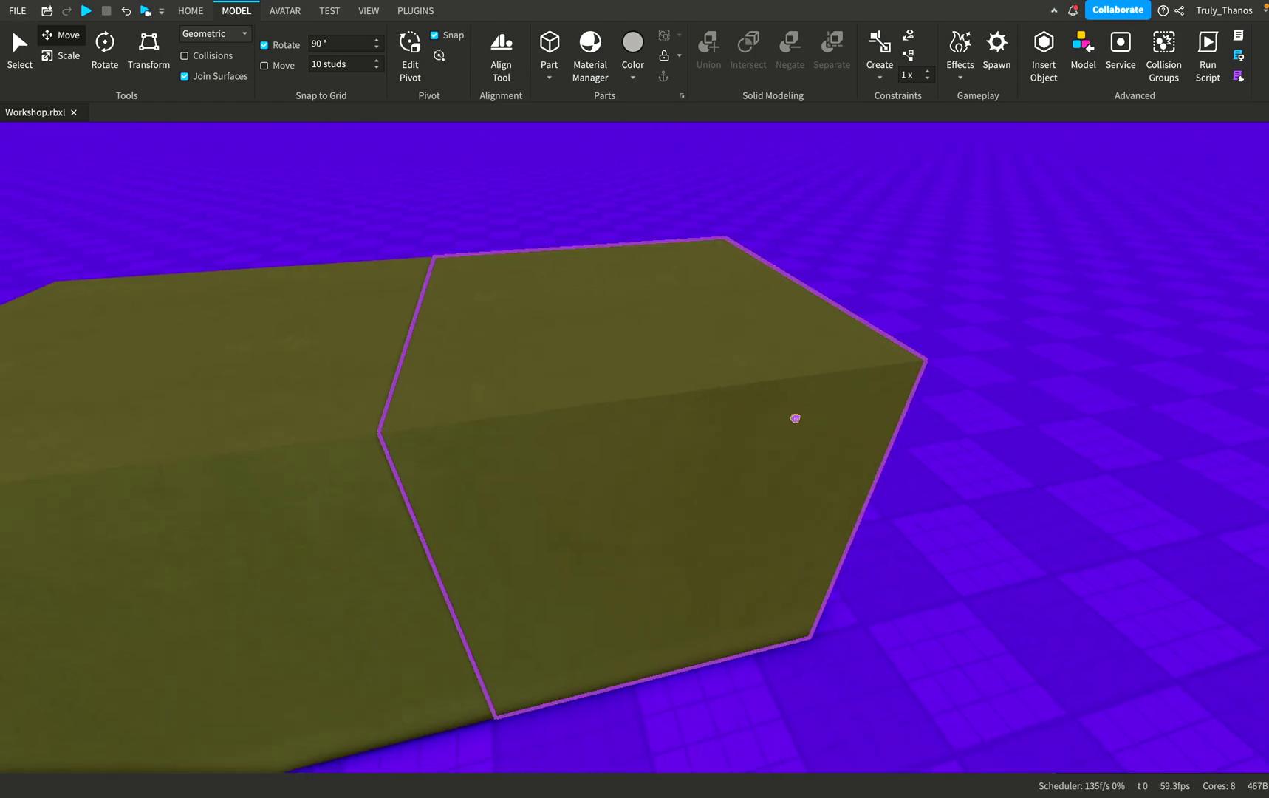
# Turn move snapping back on, raise its increment to 10.2 studs and try moving the outer block horizontally.
pyautogui.click(794, 420)
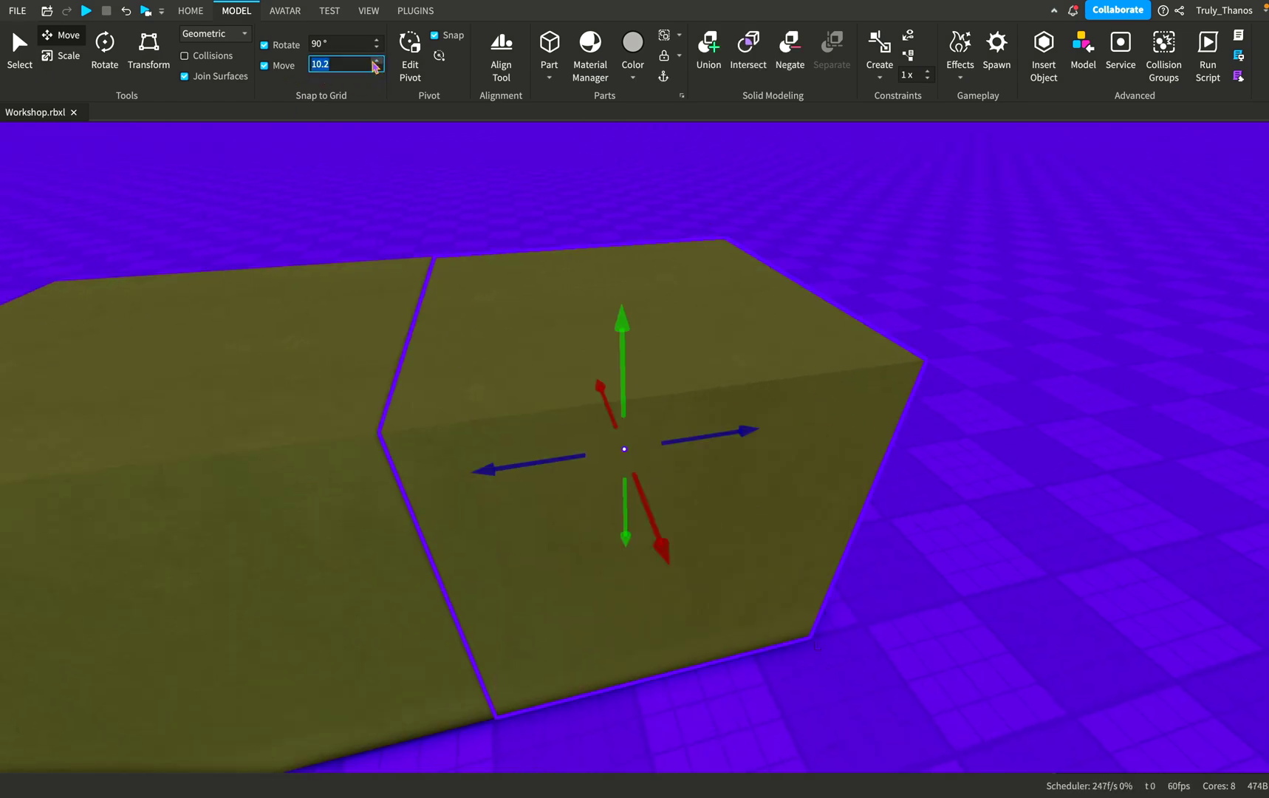
pyautogui.moveTo(725, 369); pyautogui.dragTo(960, 419)
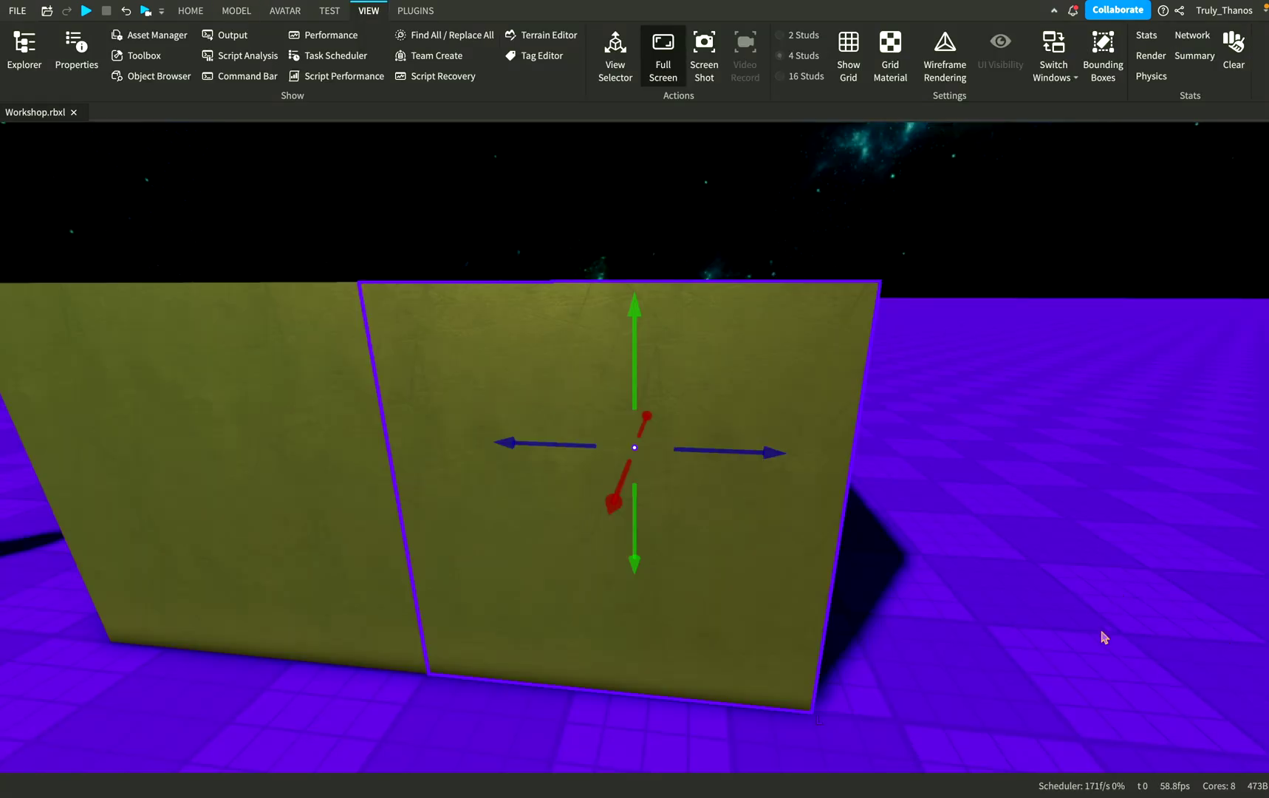
pyautogui.moveTo(1095, 613); pyautogui.dragTo(801, 463, button='right')
pyautogui.moveTo(762, 439)
pyautogui.mouseDown()
pyautogui.moveTo(875, 431)
pyautogui.moveTo(751, 460)
pyautogui.mouseUp()
# Slide the outer block away from its neighbour and back against it, and focus the view on it.
pyautogui.moveTo(979, 506); pyautogui.dragTo(935, 498, button='right')
pyautogui.moveTo(538, 466); pyautogui.dragTo(620, 456)
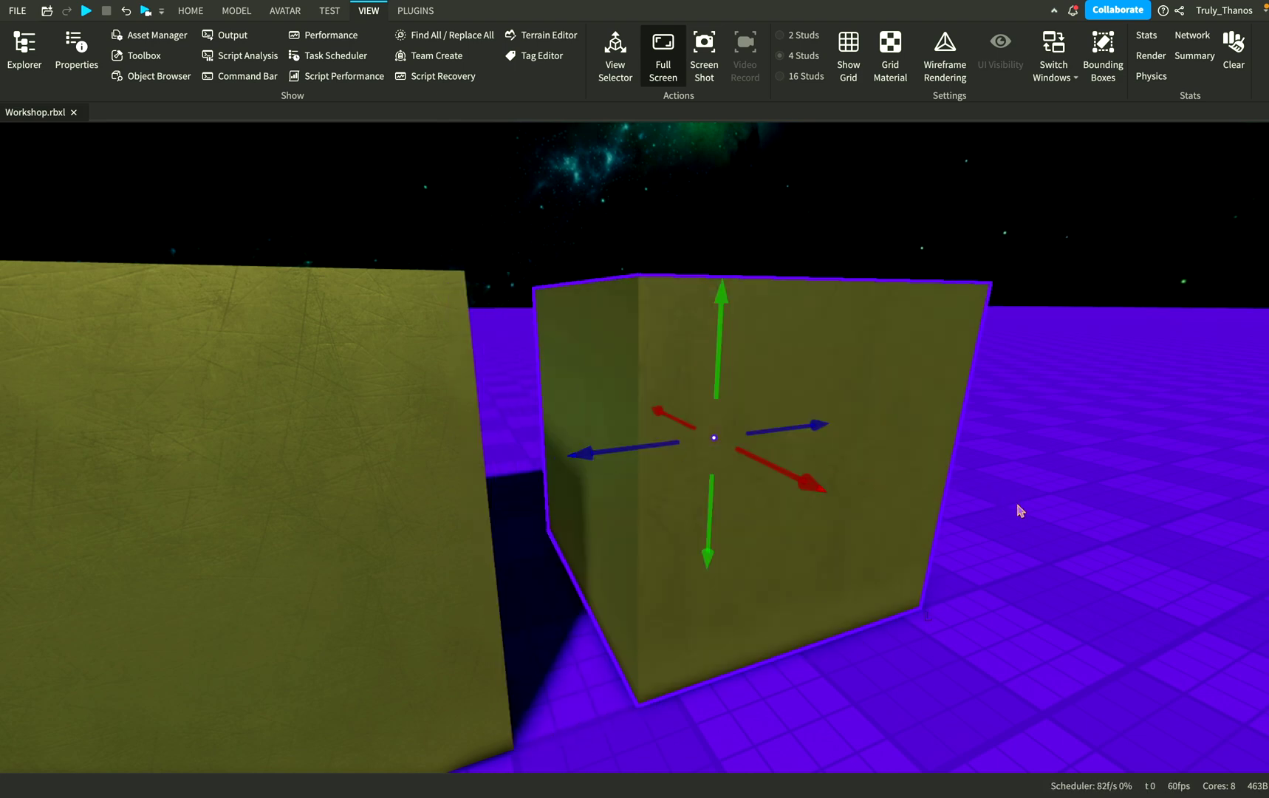
pyautogui.moveTo(1017, 506); pyautogui.dragTo(1023, 500, button='right')
pyautogui.moveTo(584, 466); pyautogui.dragTo(494, 478)
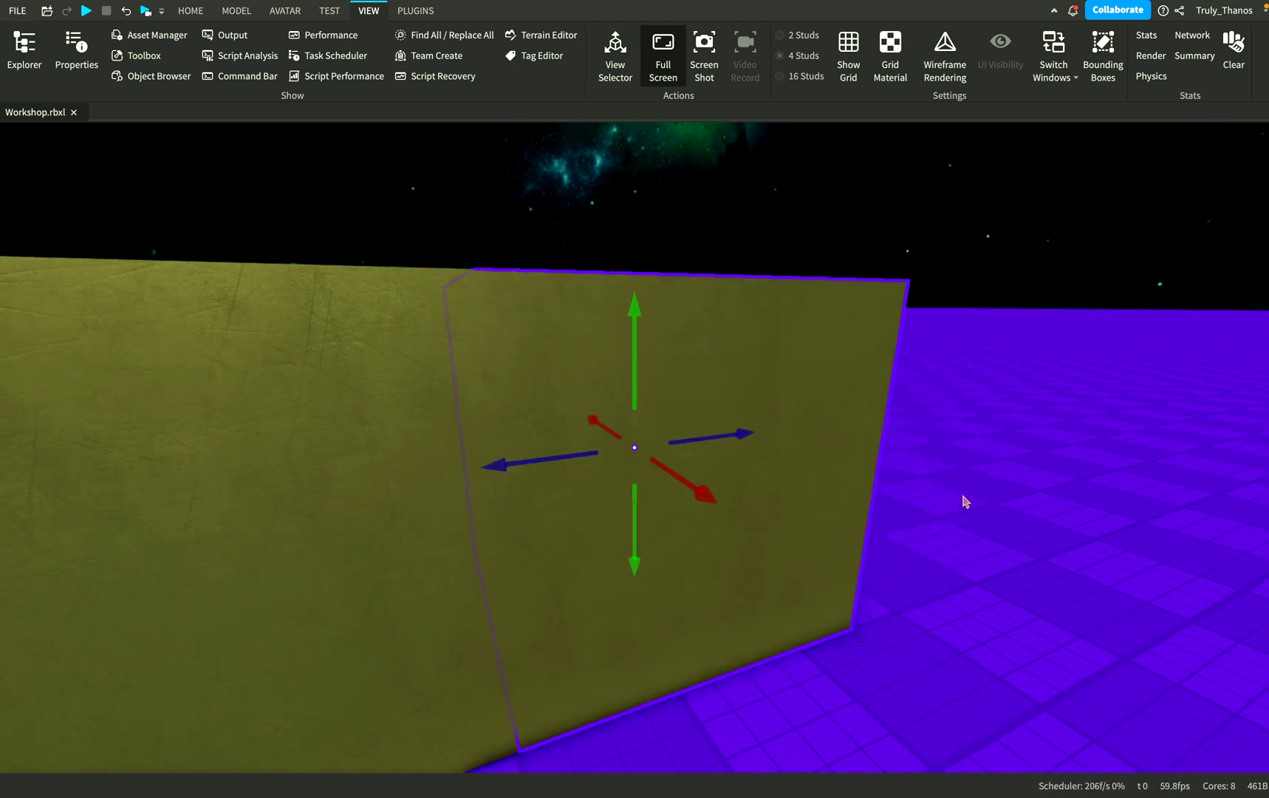
pyautogui.press('f')
pyautogui.moveTo(963, 496); pyautogui.dragTo(984, 483, button='right')
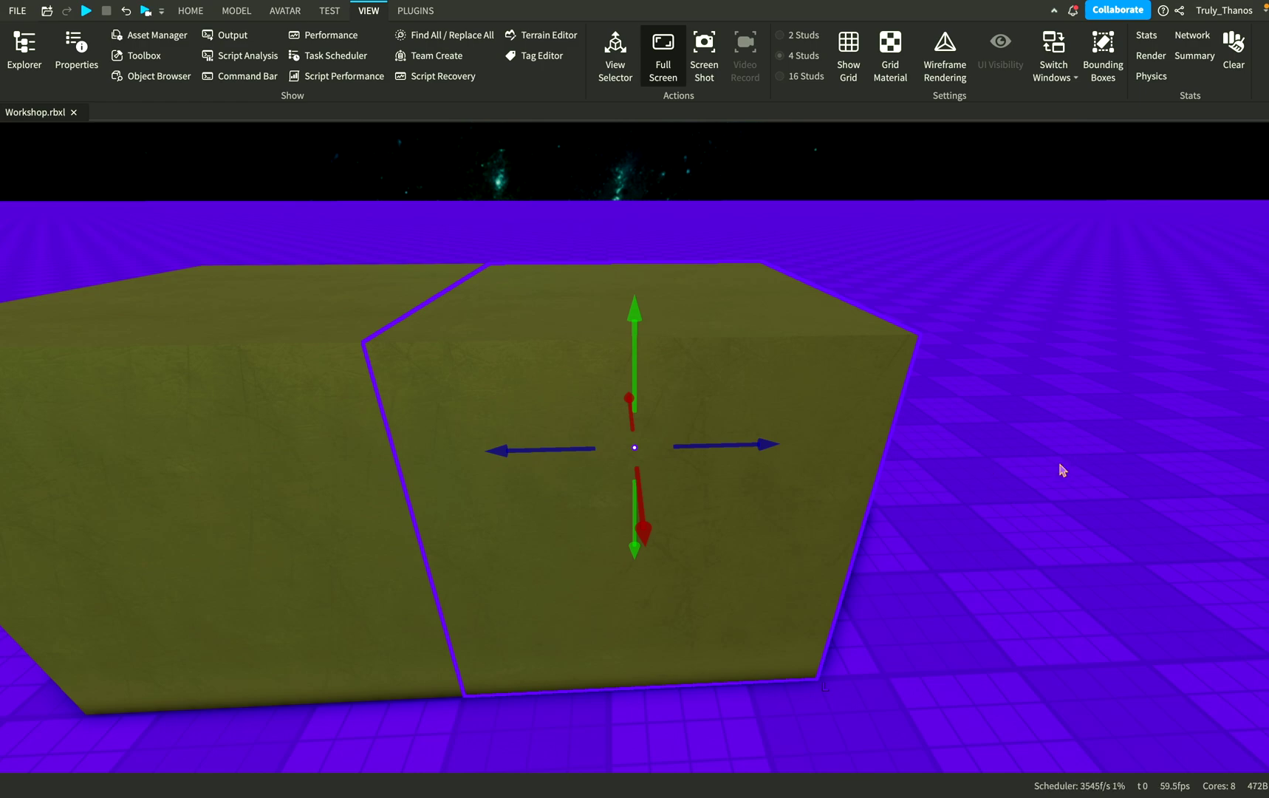
pyautogui.moveTo(1062, 470); pyautogui.dragTo(1061, 462, button='right')
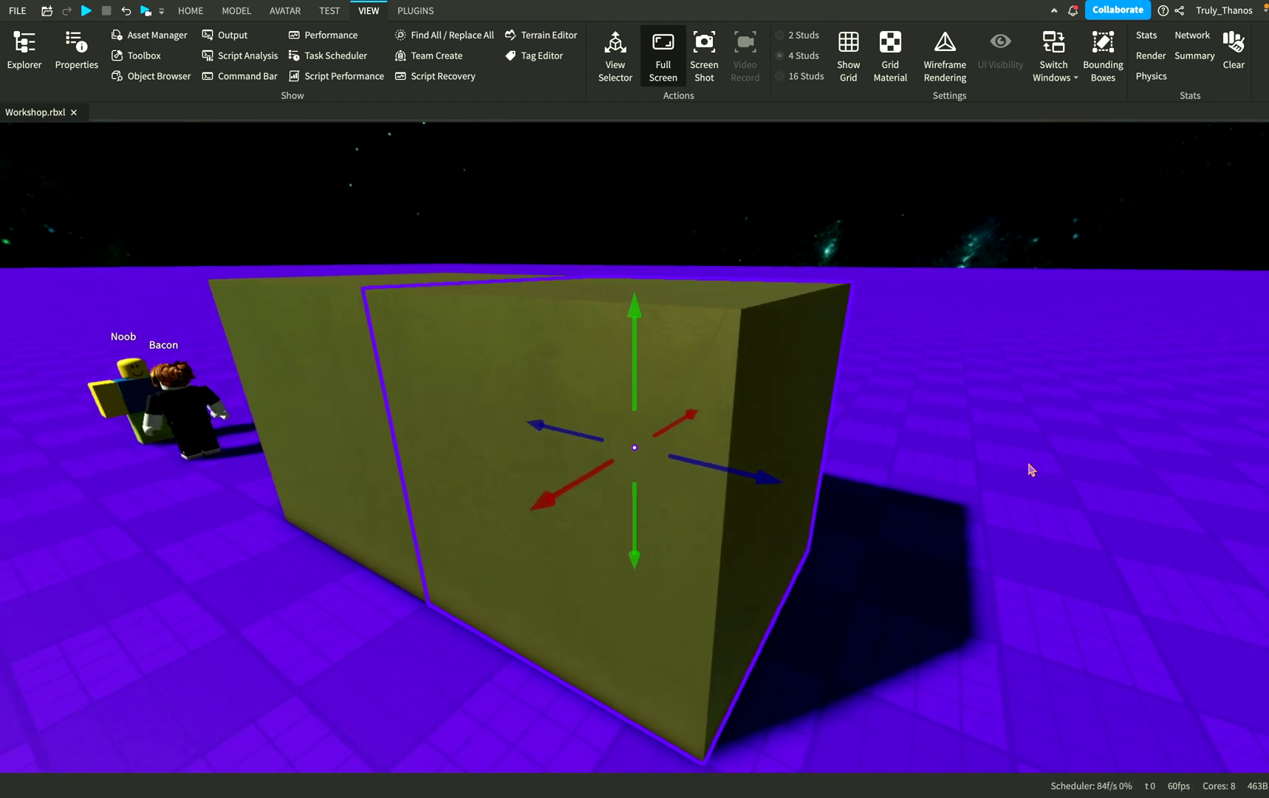